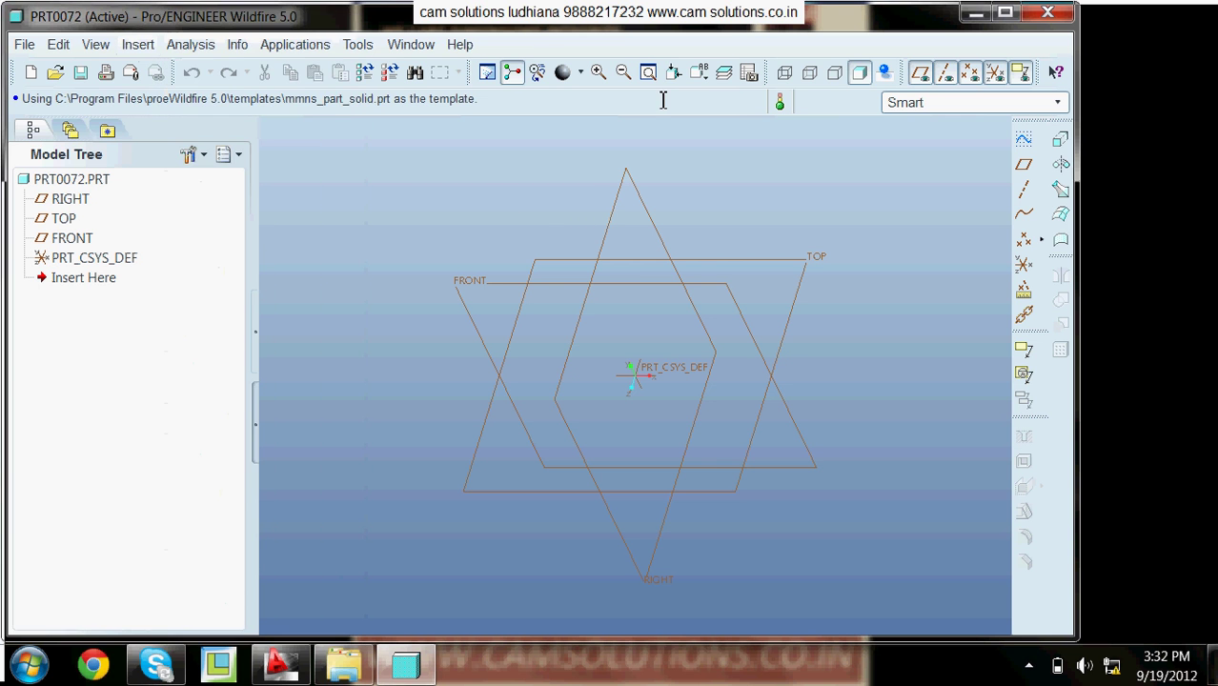
{"action": "left_click", "coordinate": [977, 13]}
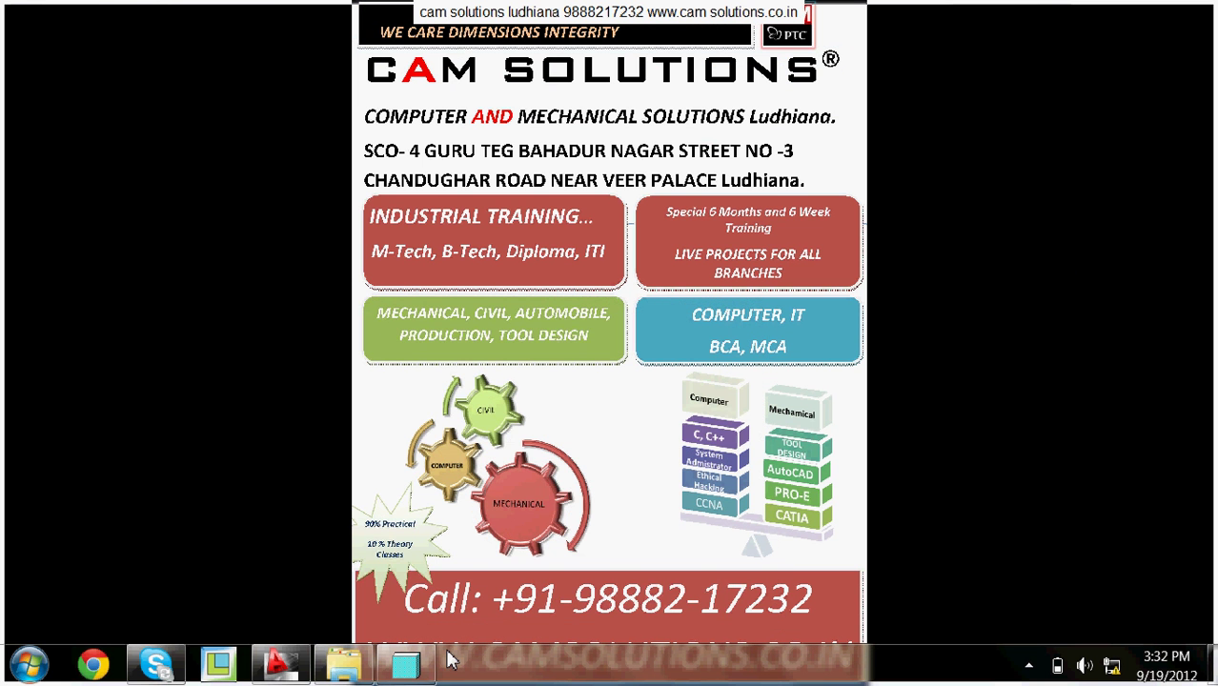
{"action": "left_click", "coordinate": [416, 673]}
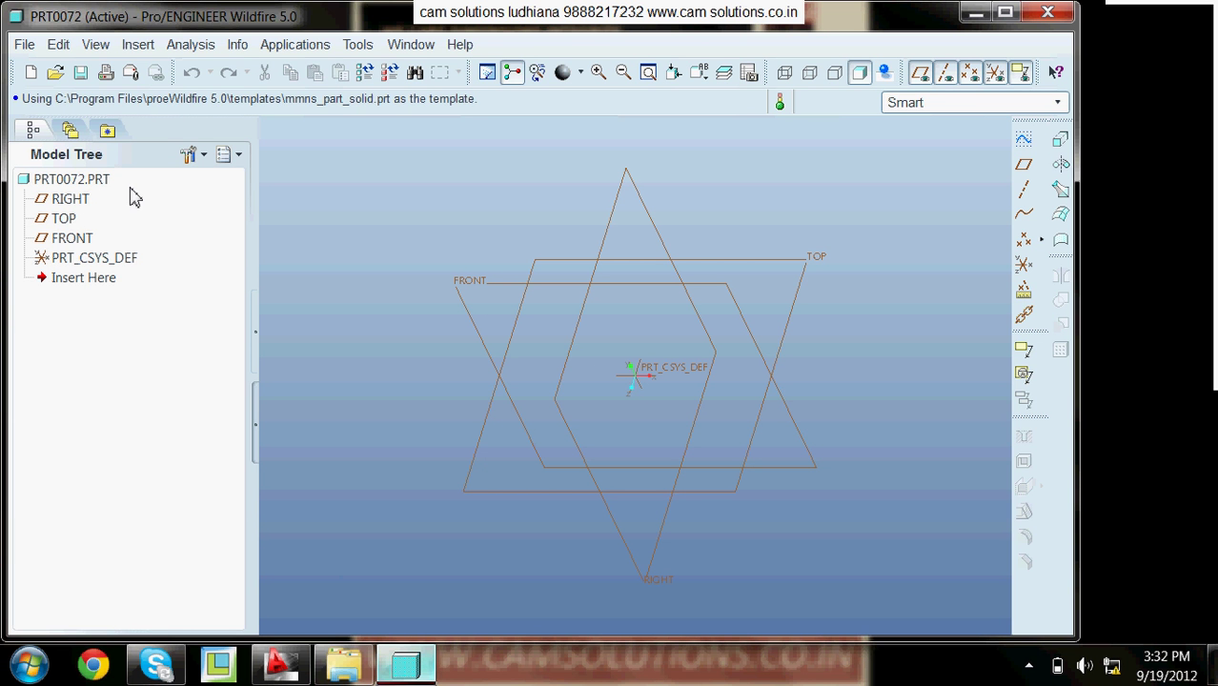
{"action": "left_click", "coordinate": [132, 45]}
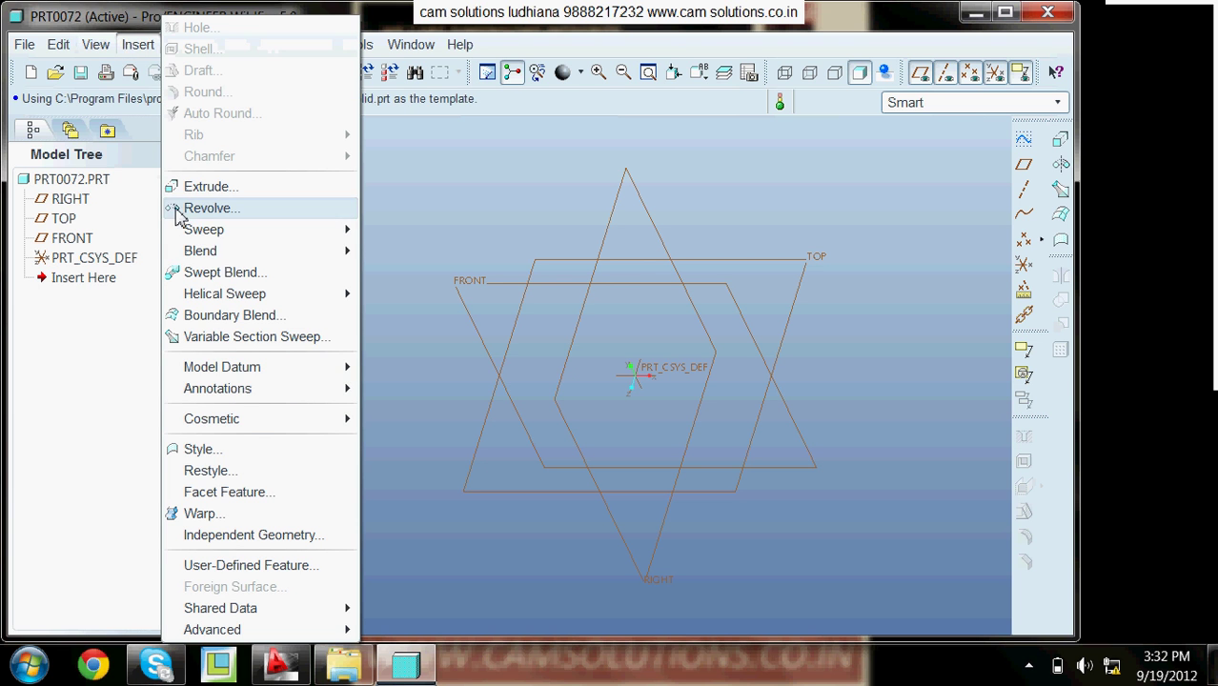
{"action": "mouse_move", "coordinate": [217, 251]}
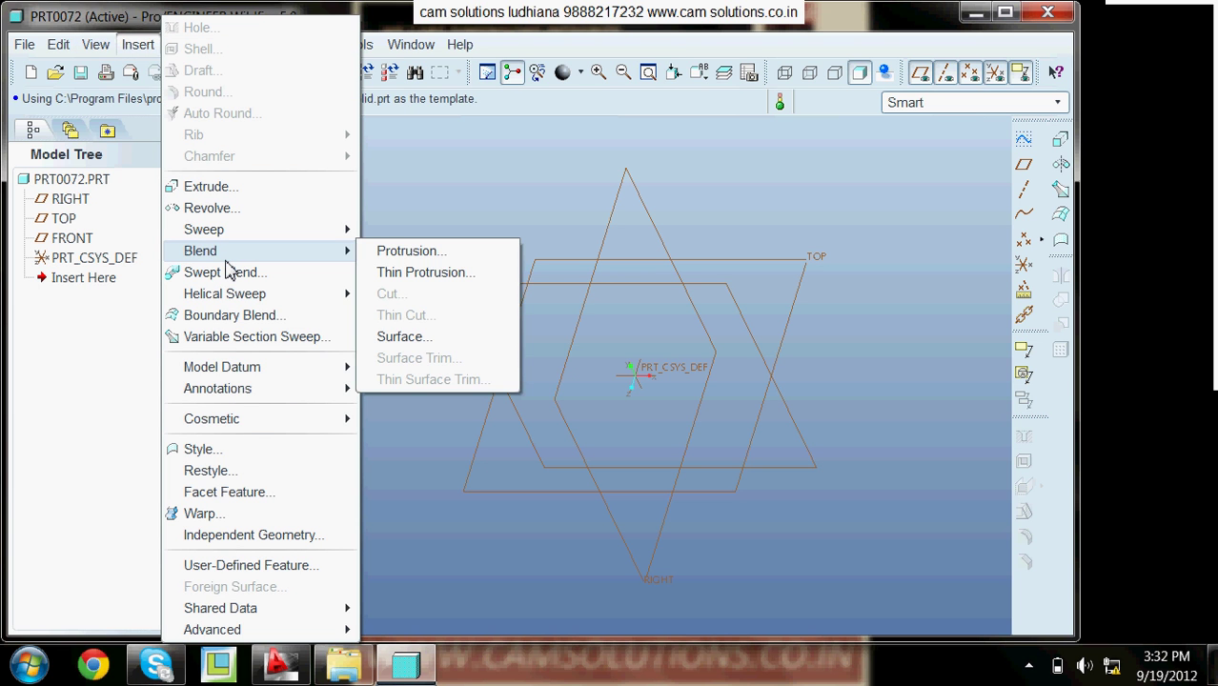
{"action": "left_click", "coordinate": [505, 245]}
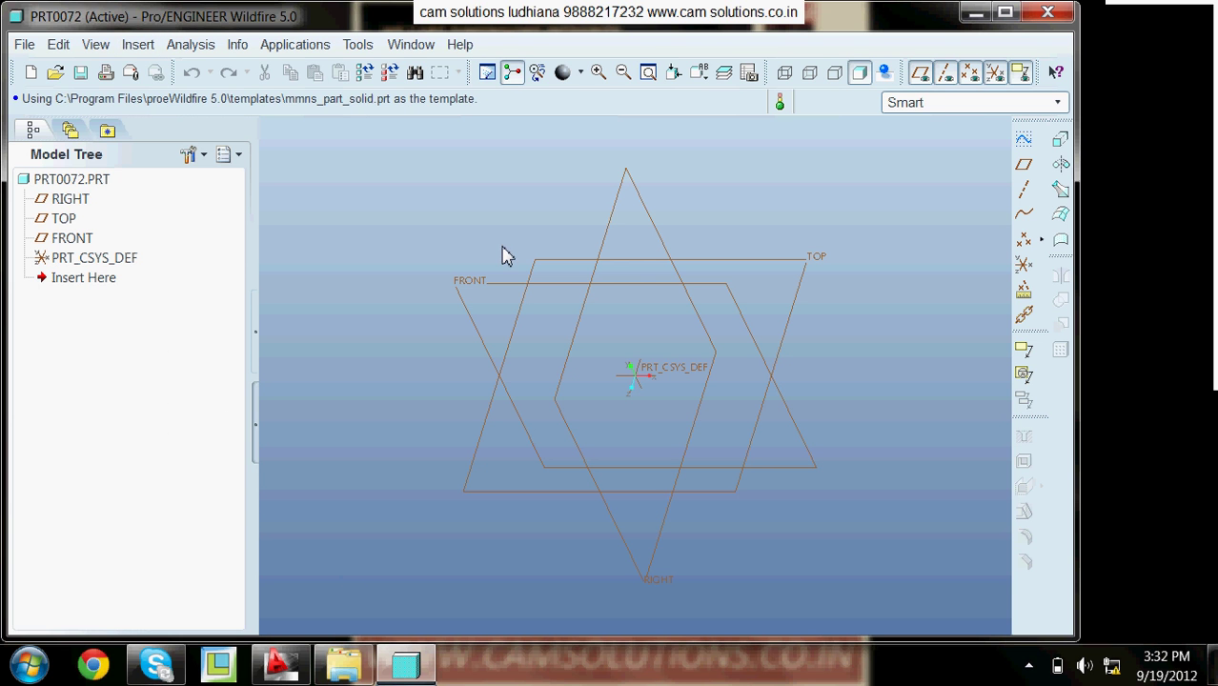
Start a sketch on the TOP datum plane with the RIGHT plane as the right-facing orientation reference.
{"action": "left_click", "coordinate": [1021, 137]}
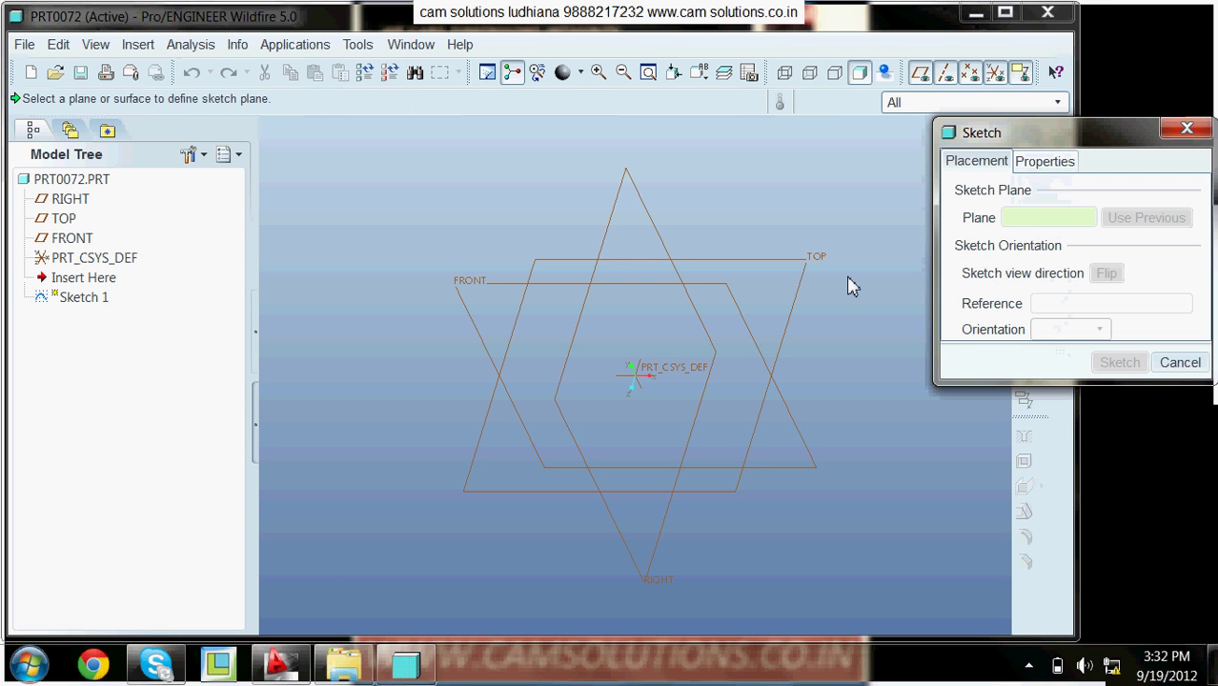
{"action": "left_click", "coordinate": [808, 275]}
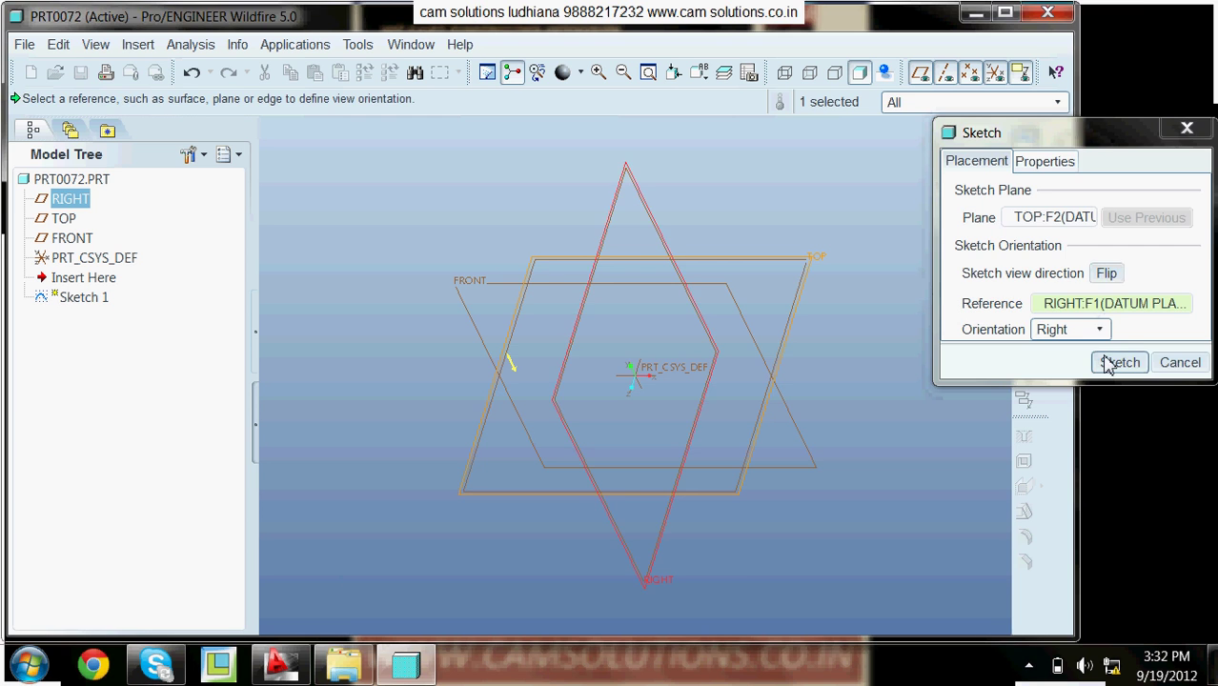
{"action": "left_click", "coordinate": [1118, 362]}
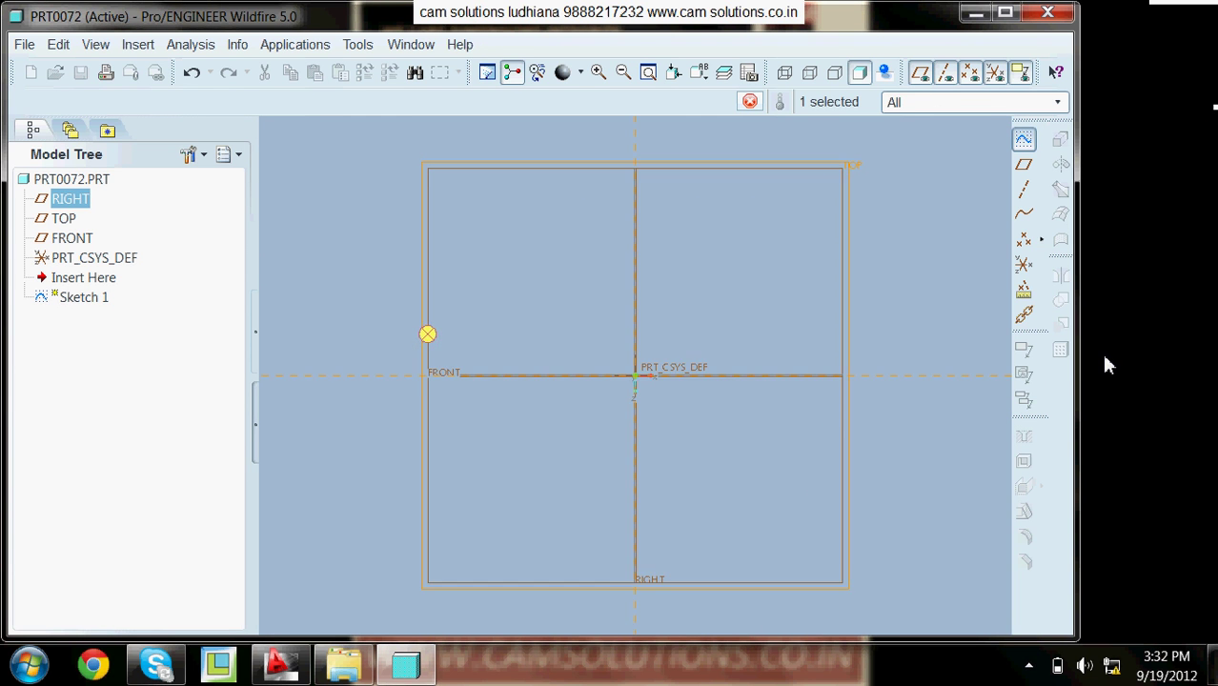
Sketch an open five-point spline from about 239 mm left of the origin to about 258 mm below it, and finish the sketch.
{"action": "left_click", "coordinate": [1012, 338]}
{"action": "left_click", "coordinate": [444, 387]}
{"action": "left_click", "coordinate": [531, 301]}
{"action": "left_click", "coordinate": [721, 388]}
{"action": "left_click", "coordinate": [744, 501]}
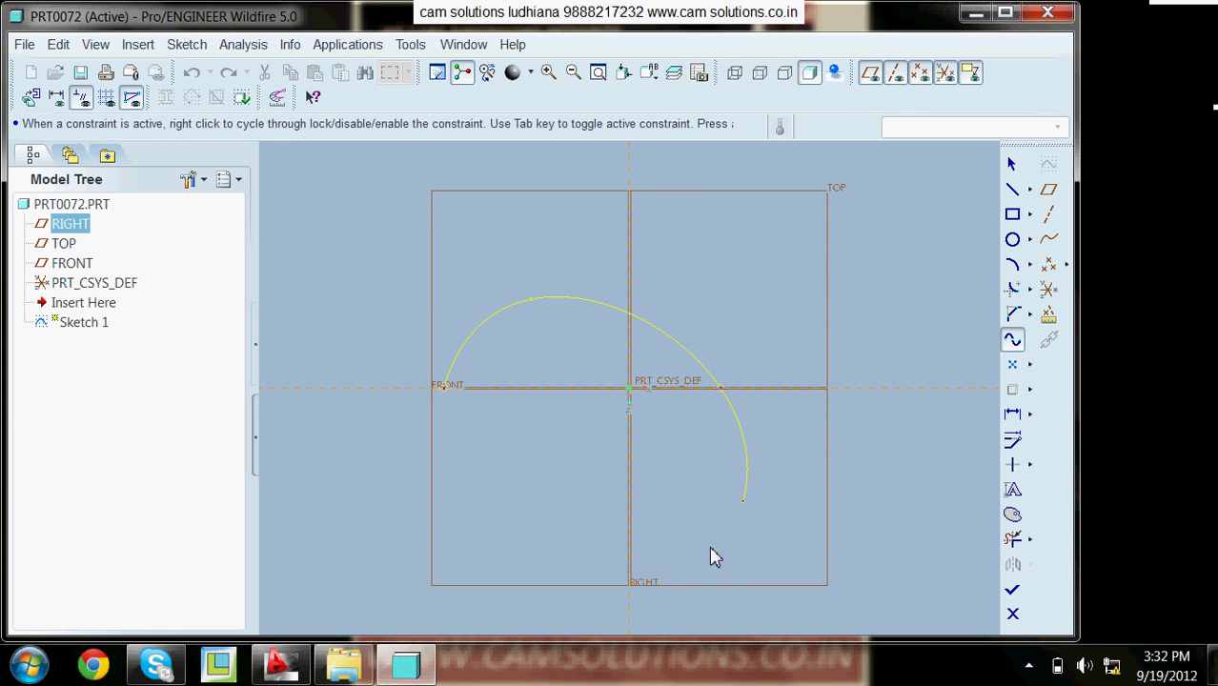
{"action": "left_click", "coordinate": [629, 586]}
{"action": "middle_click", "coordinate": [788, 421]}
{"action": "middle_click", "coordinate": [788, 420]}
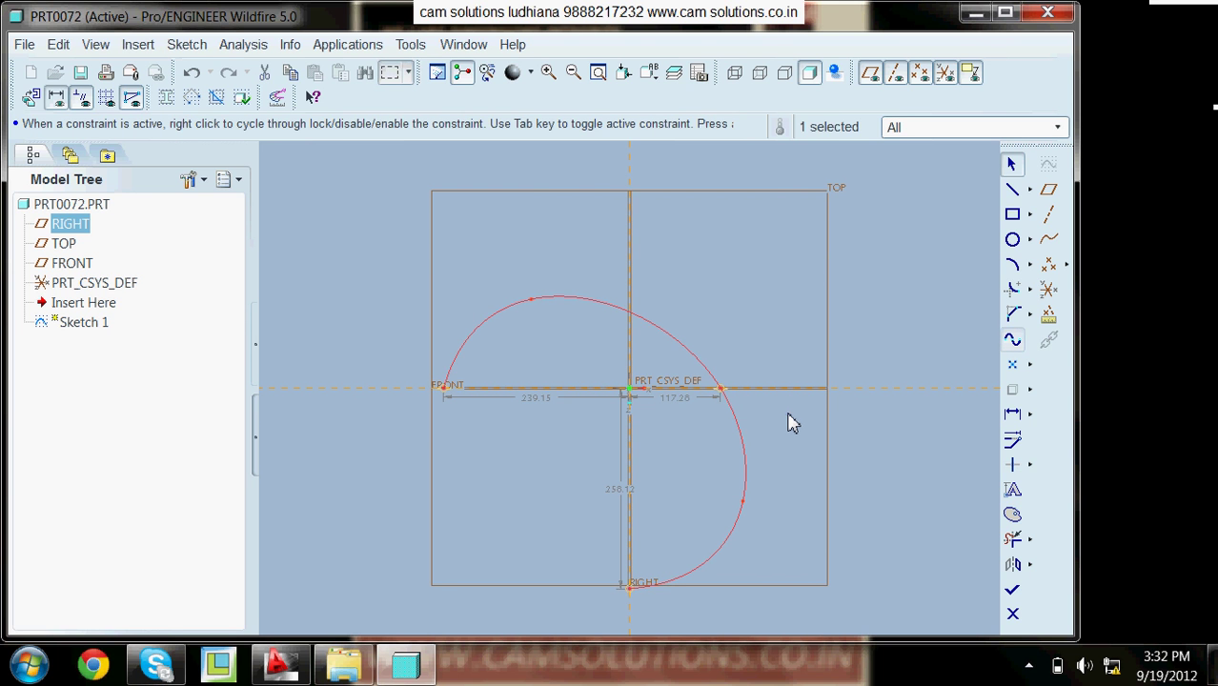
{"action": "left_click", "coordinate": [1012, 590]}
Start a solid Swept Blend and select the sketched spline as its origin trajectory.
{"action": "middle_click_drag", "start_coordinate": [861, 452], "coordinate": [890, 335]}
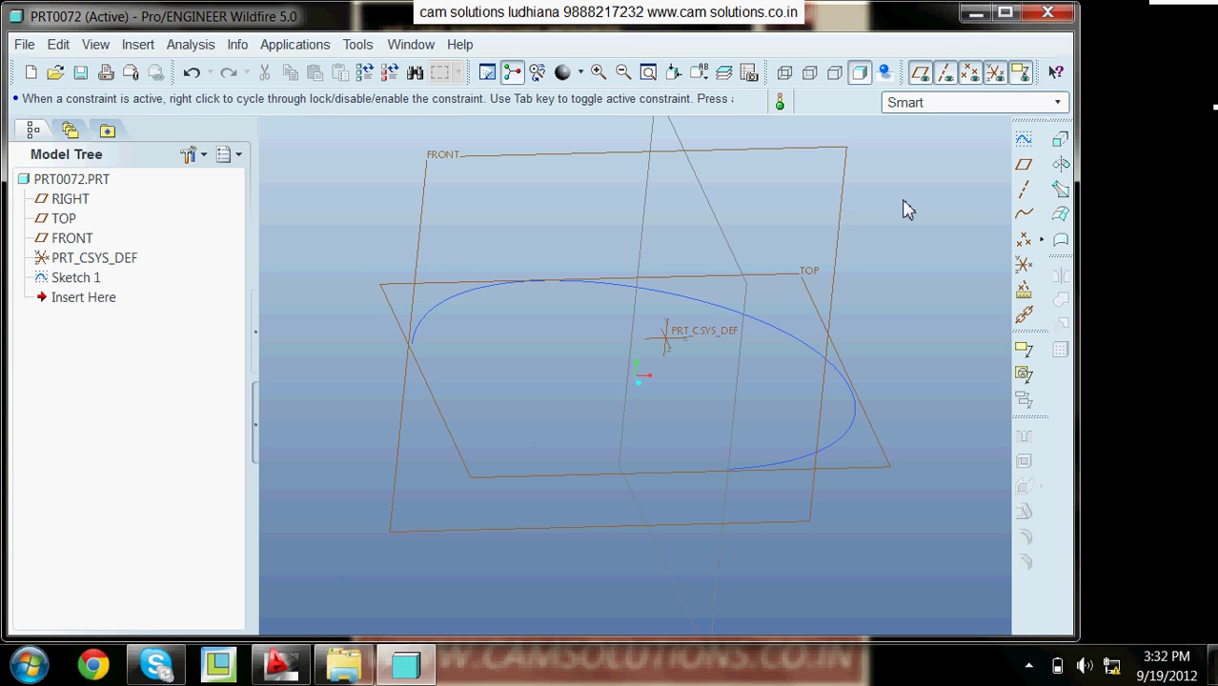
{"action": "left_click", "coordinate": [138, 44]}
{"action": "mouse_move", "coordinate": [232, 296]}
{"action": "left_click", "coordinate": [238, 272]}
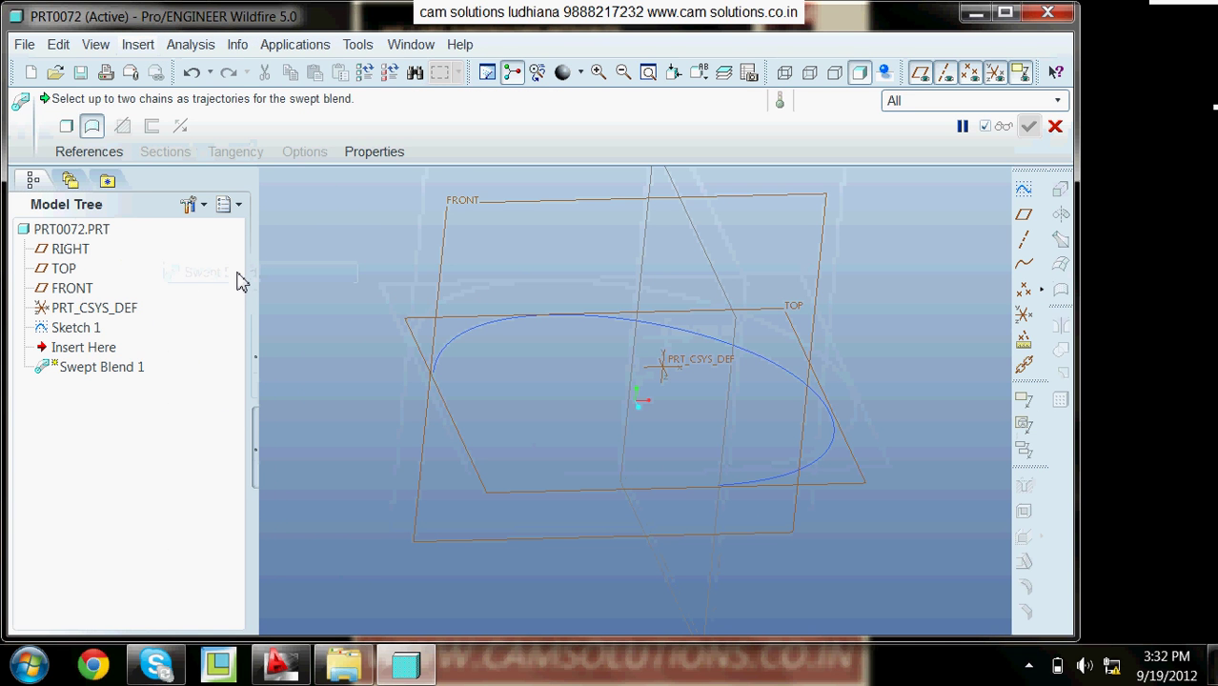
{"action": "left_click", "coordinate": [64, 126]}
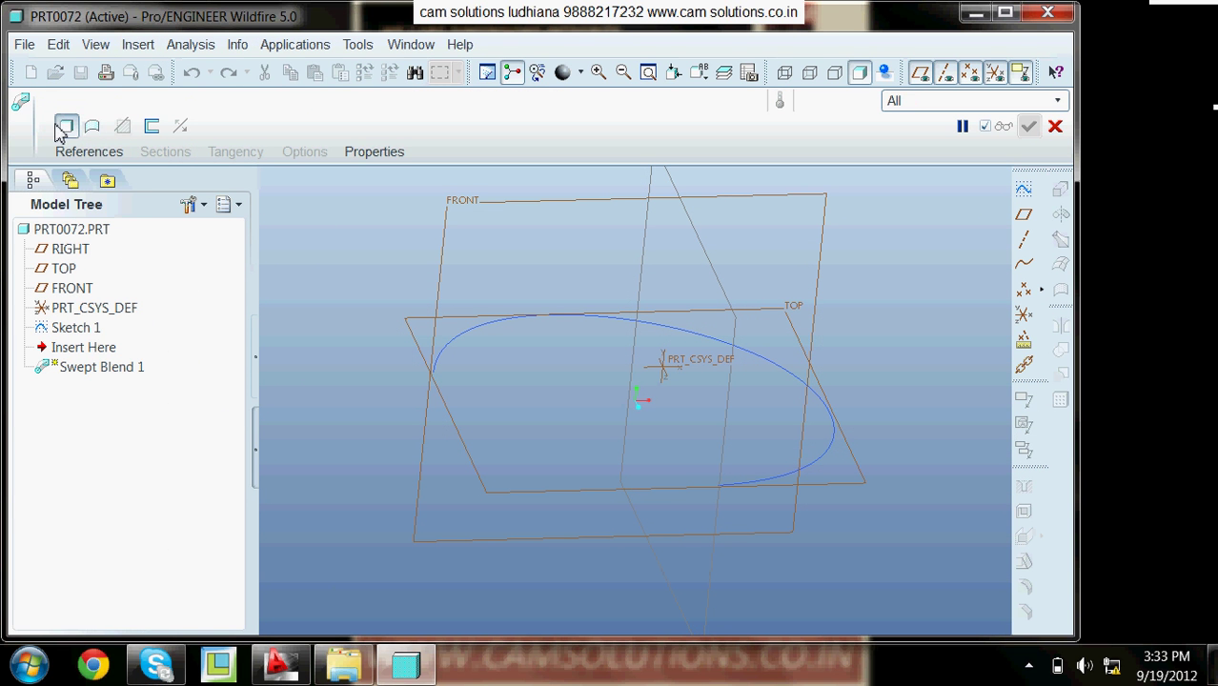
{"action": "left_click", "coordinate": [446, 355]}
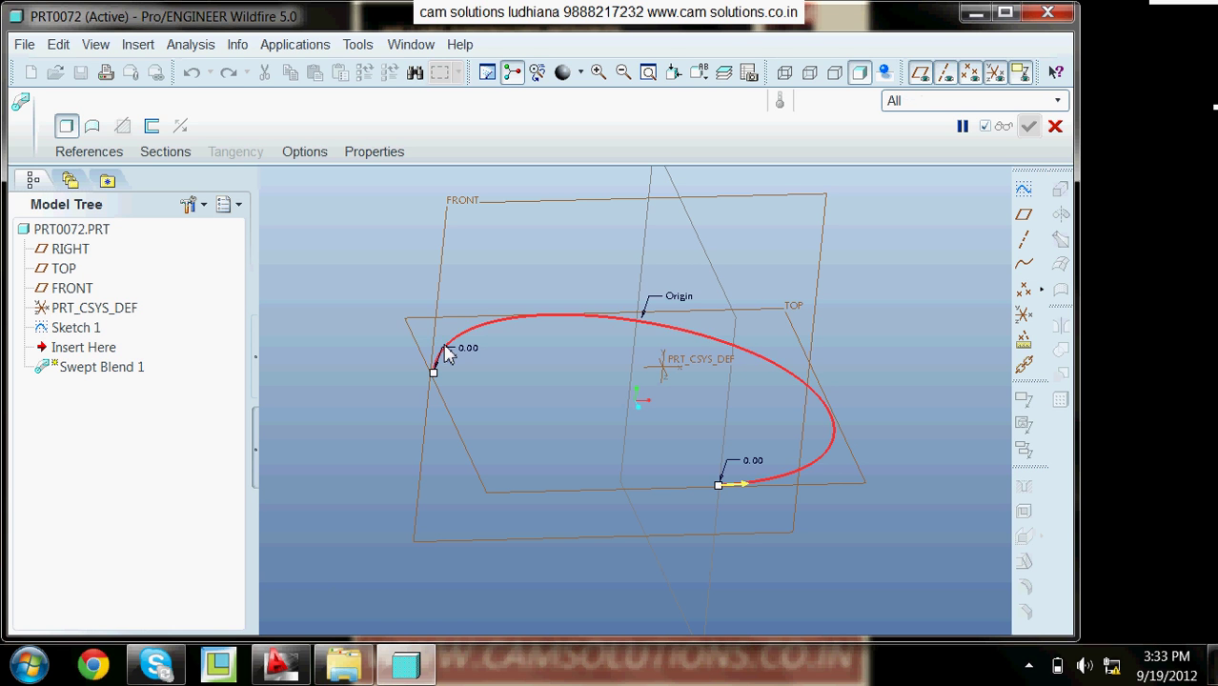
Define the first section at the trajectory's end point as a circle centred on the trajectory.
{"action": "left_click", "coordinate": [167, 155]}
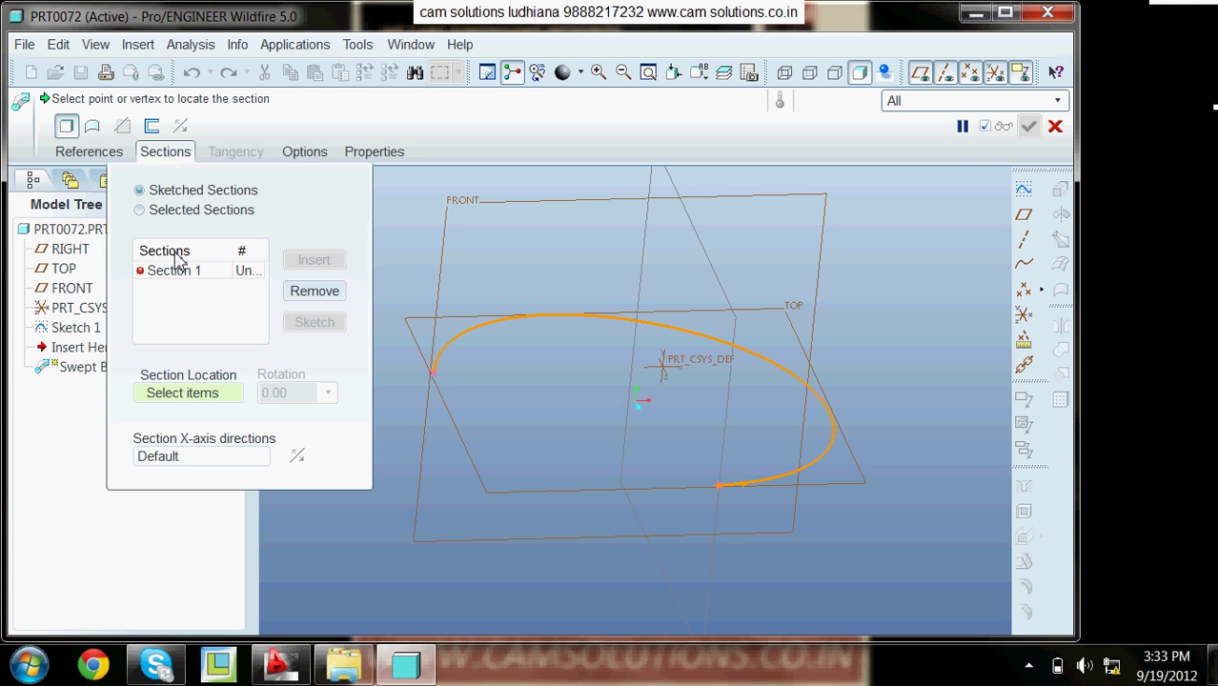
{"action": "left_click", "coordinate": [435, 374]}
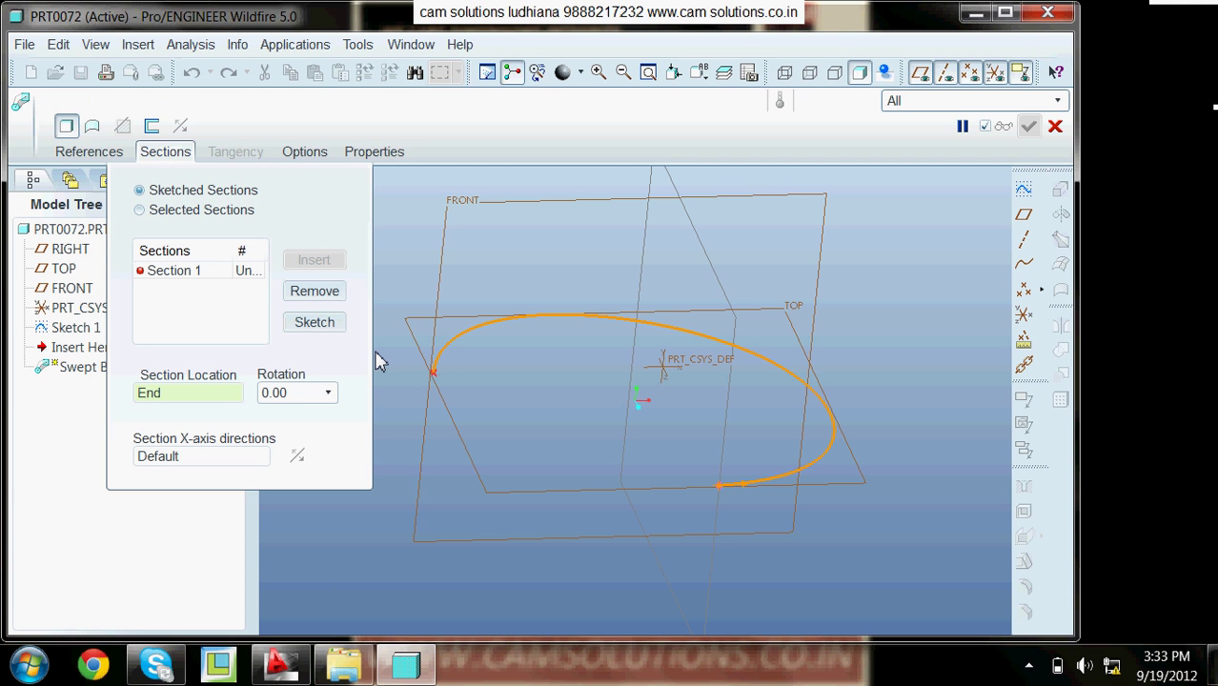
{"action": "left_click", "coordinate": [315, 323]}
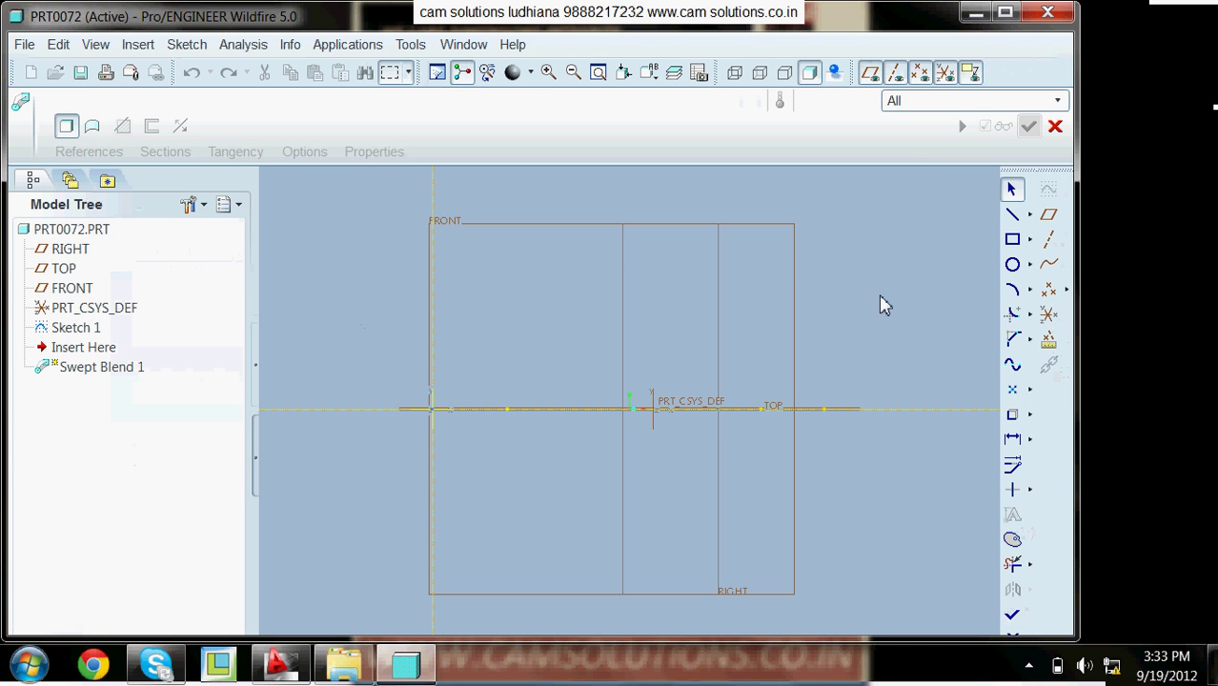
{"action": "left_click", "coordinate": [1014, 266]}
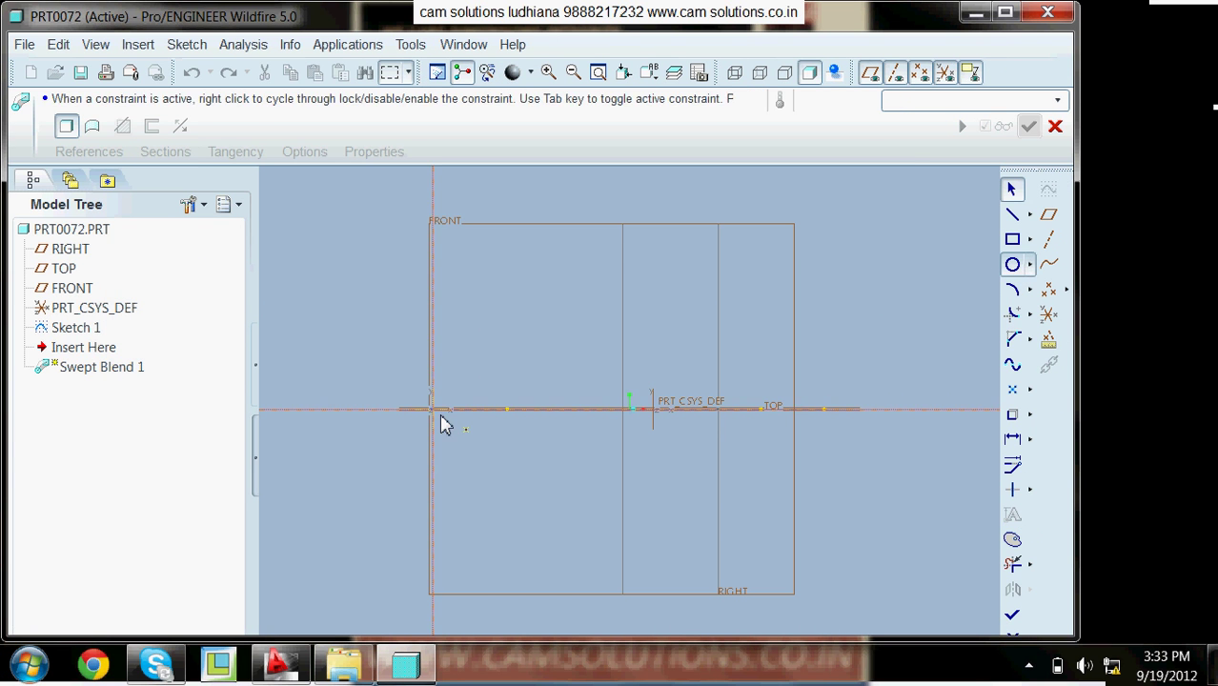
{"action": "left_click", "coordinate": [440, 458]}
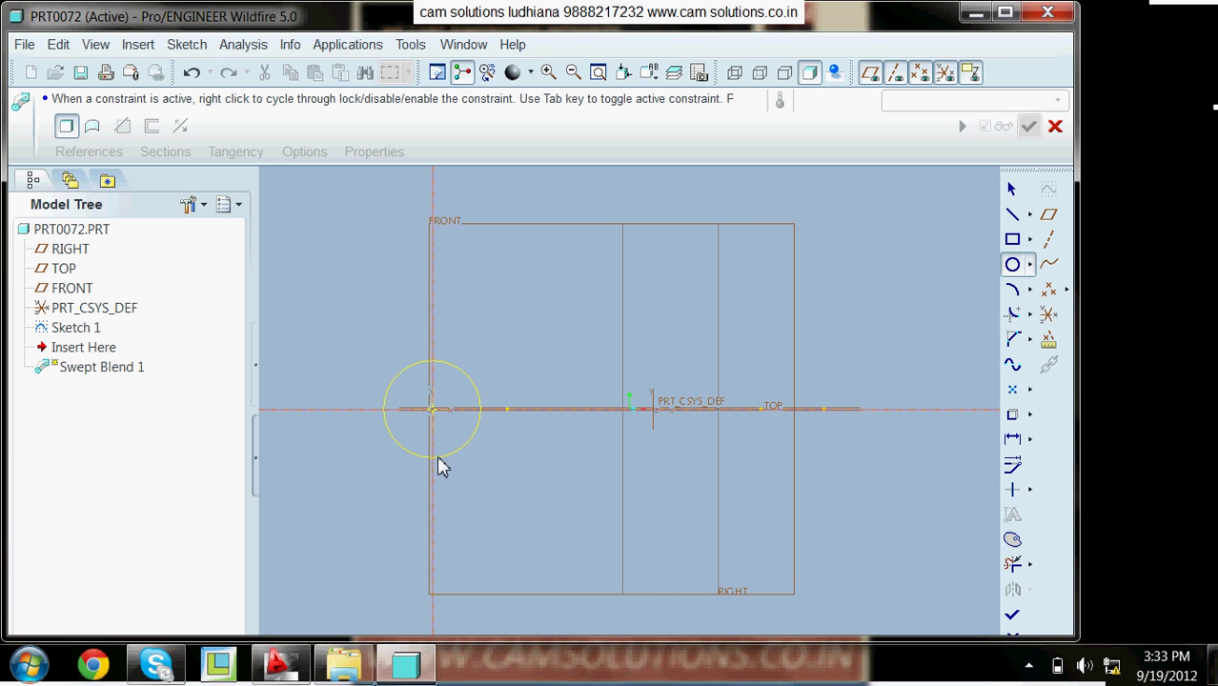
{"action": "left_click", "coordinate": [1012, 615]}
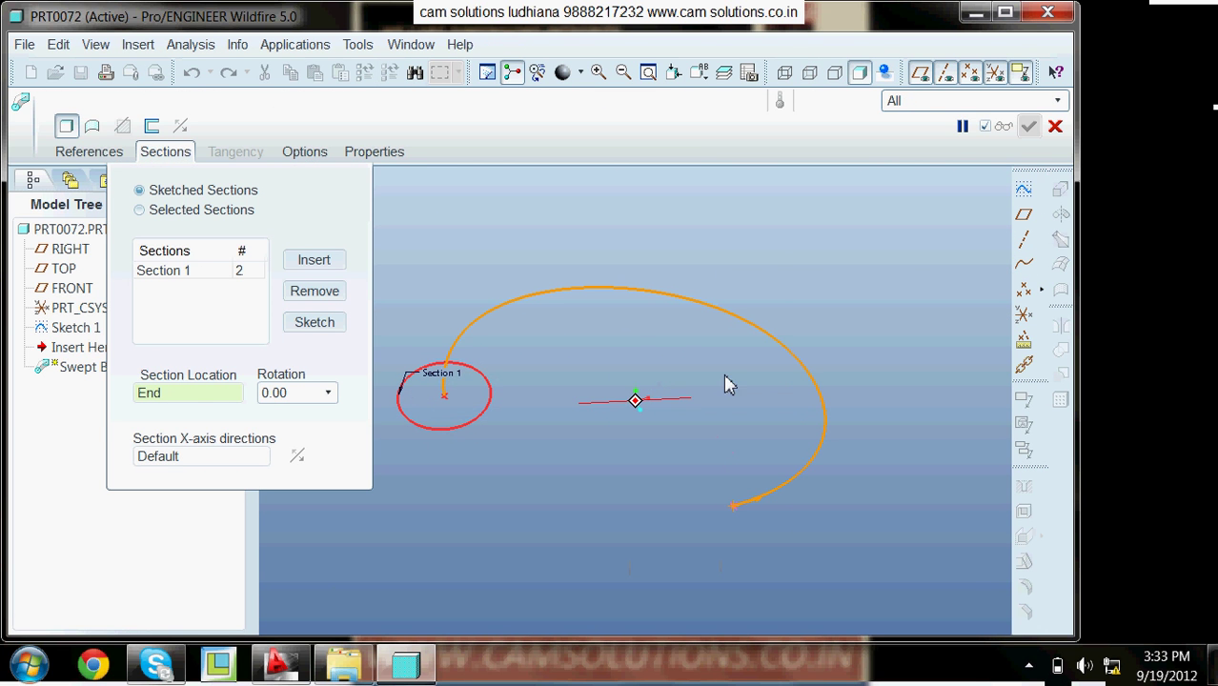
Insert a second section at the trajectory's start point and sketch a smaller circle centred on the trajectory.
{"action": "left_click", "coordinate": [311, 261]}
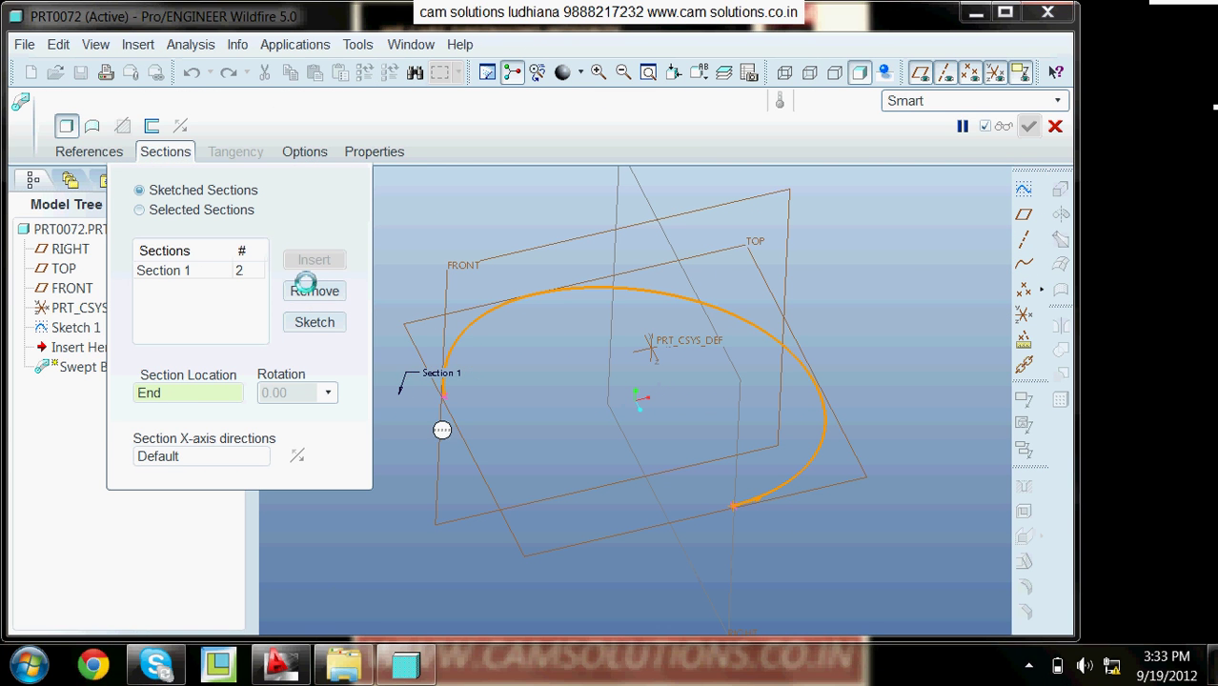
{"action": "left_click", "coordinate": [732, 506]}
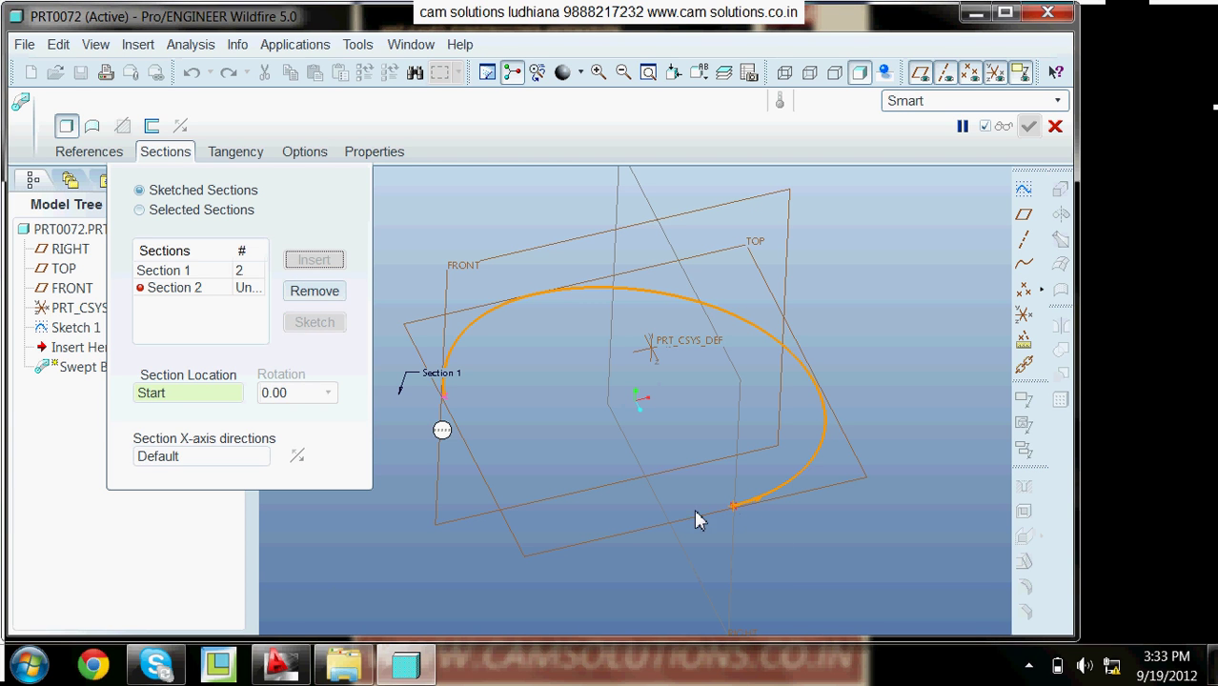
{"action": "left_click", "coordinate": [301, 324]}
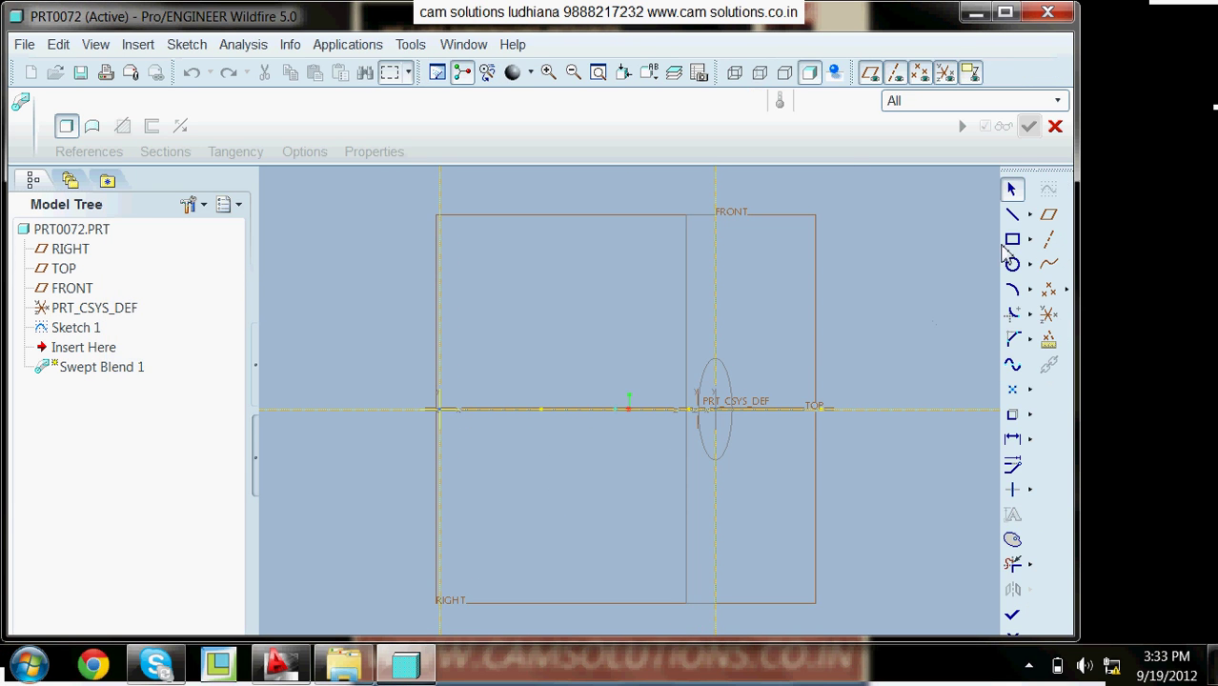
{"action": "left_click", "coordinate": [1012, 264]}
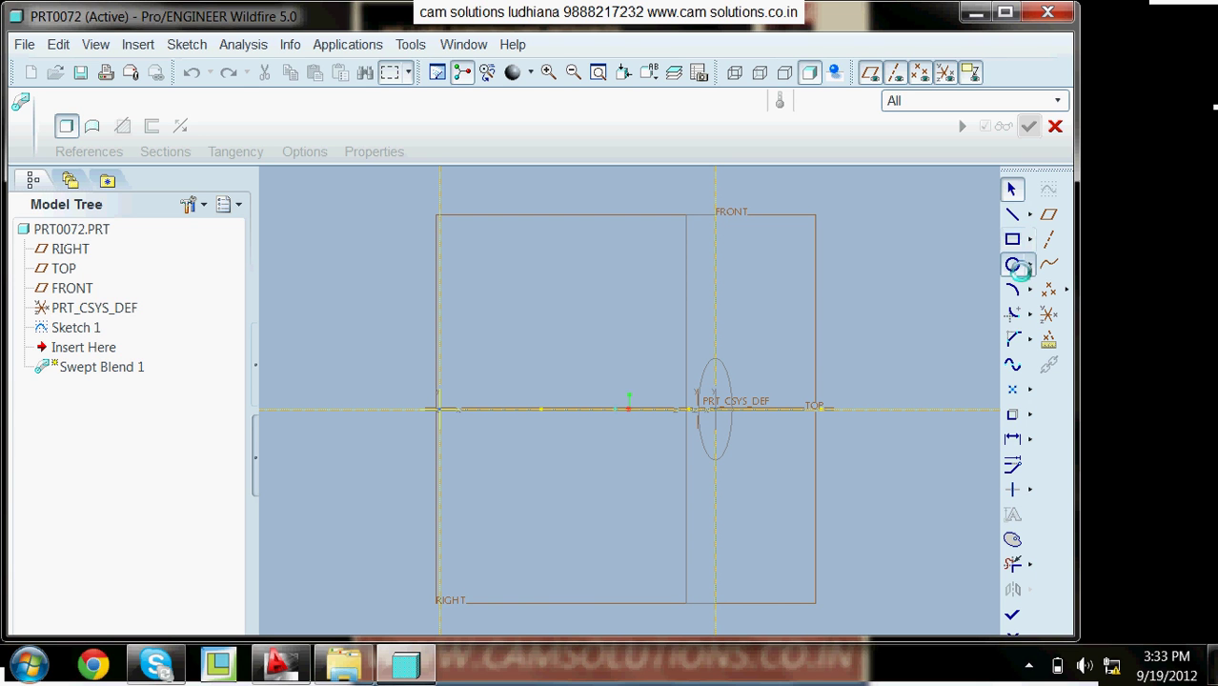
{"action": "left_click", "coordinate": [442, 416]}
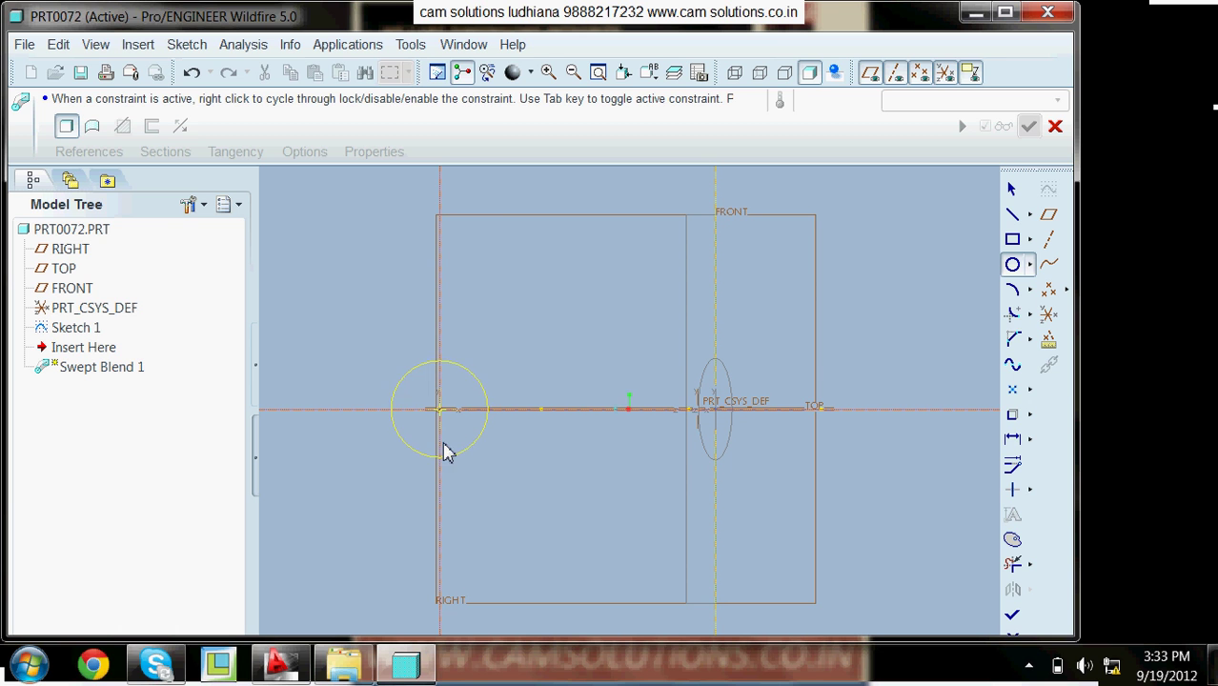
{"action": "left_click", "coordinate": [439, 438]}
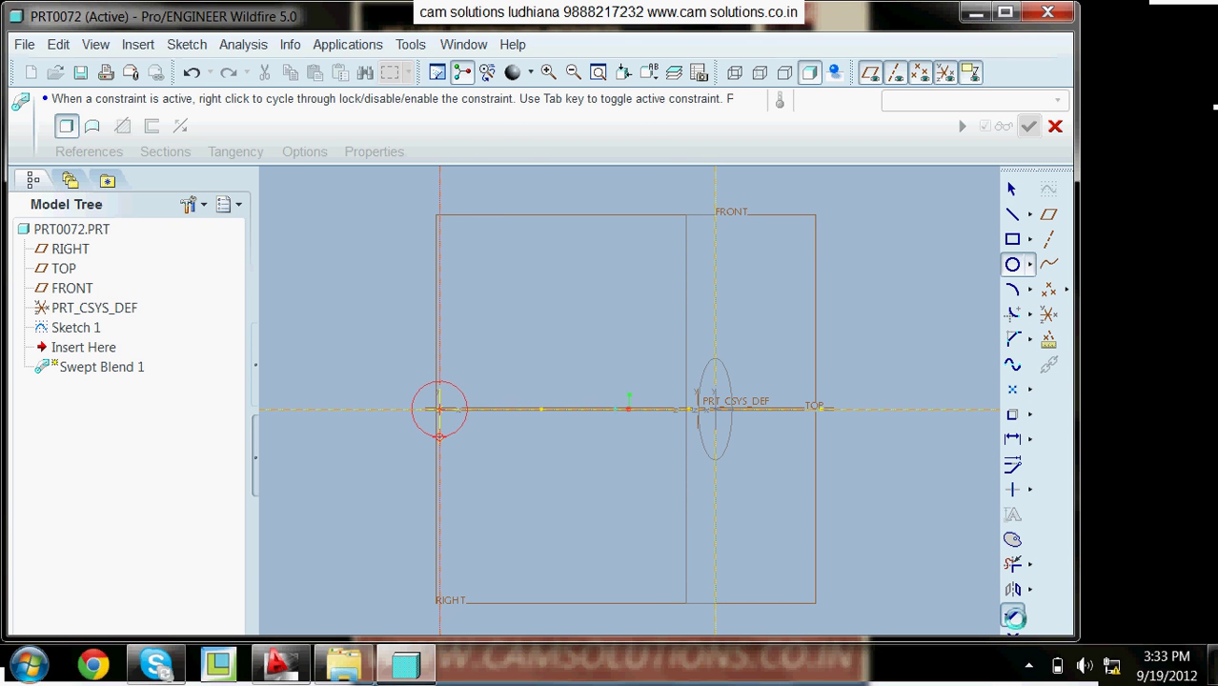
{"action": "left_click", "coordinate": [1014, 618]}
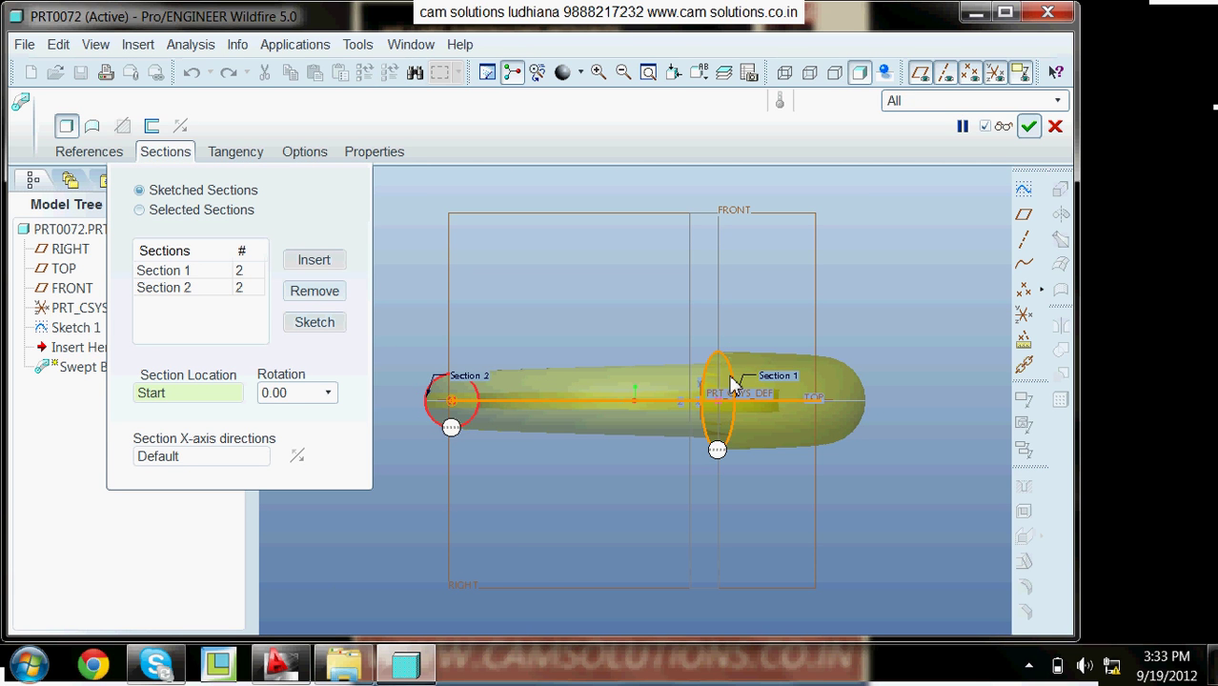
Check the two-section preview and complete the swept blend solid.
{"action": "middle_click_drag", "start_coordinate": [631, 345], "coordinate": [620, 380]}
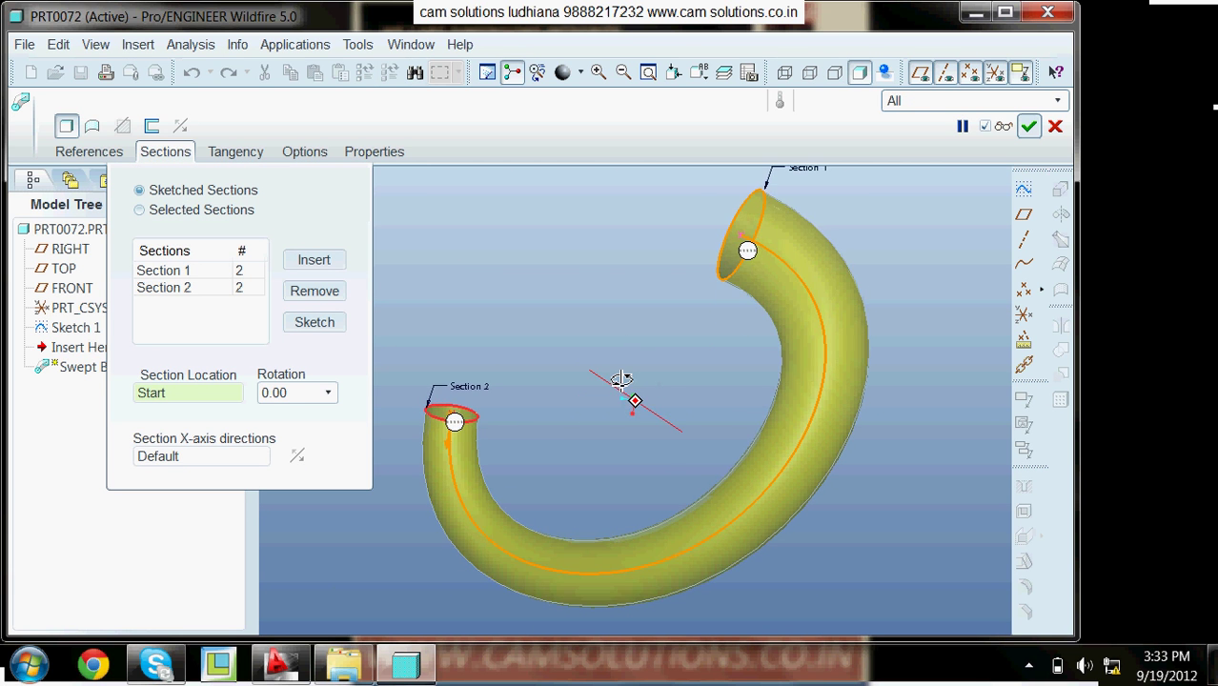
{"action": "left_click", "coordinate": [1028, 127]}
{"action": "middle_click_drag", "start_coordinate": [919, 242], "coordinate": [917, 422]}
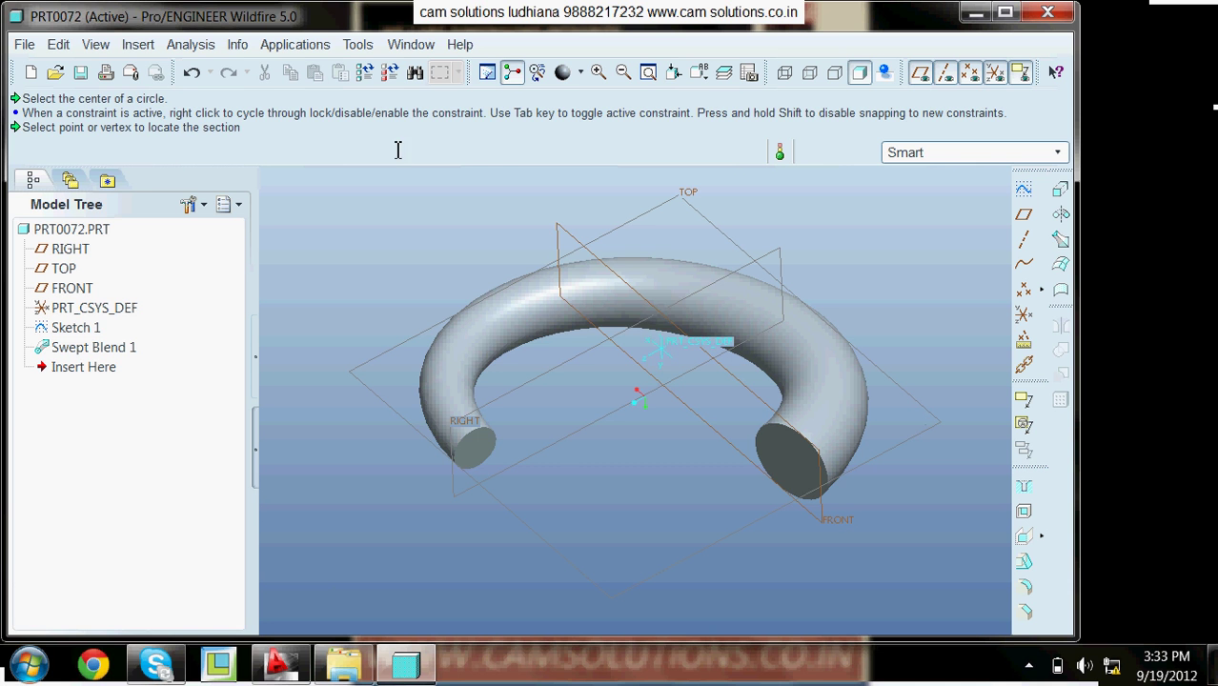
Create a new solid part named prt0073 using the mmns_part_solid template instead of the default one.
{"action": "left_click", "coordinate": [31, 73]}
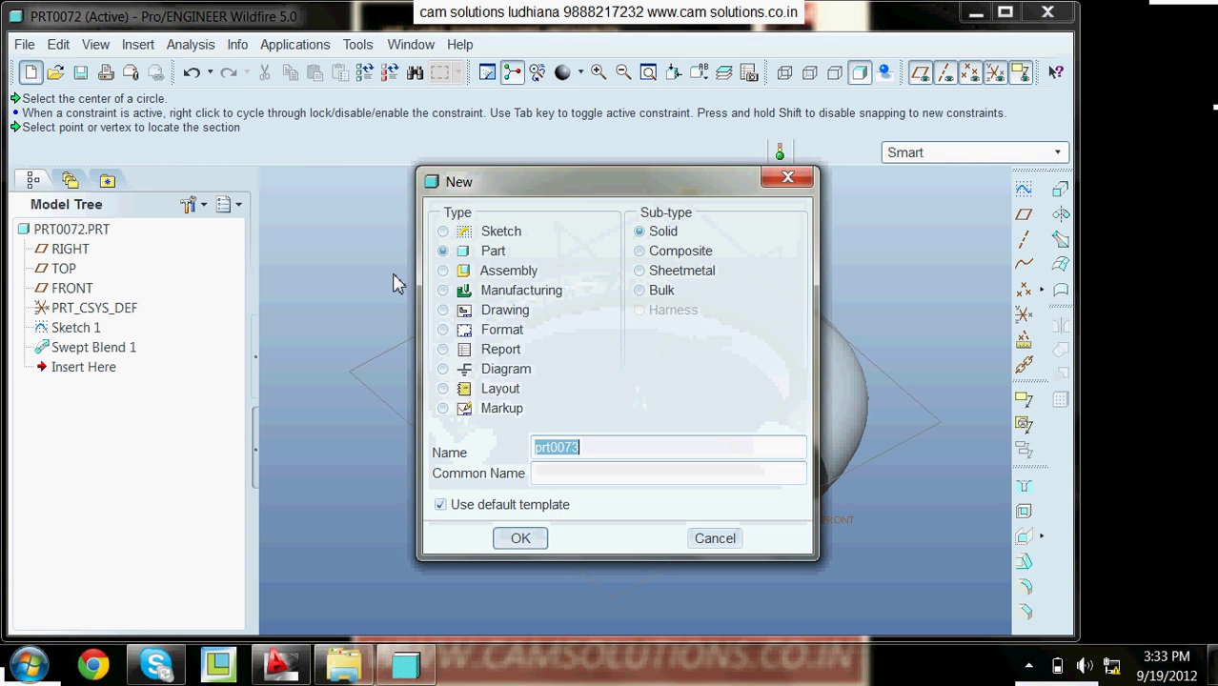
{"action": "left_click", "coordinate": [530, 505]}
{"action": "left_click", "coordinate": [521, 537]}
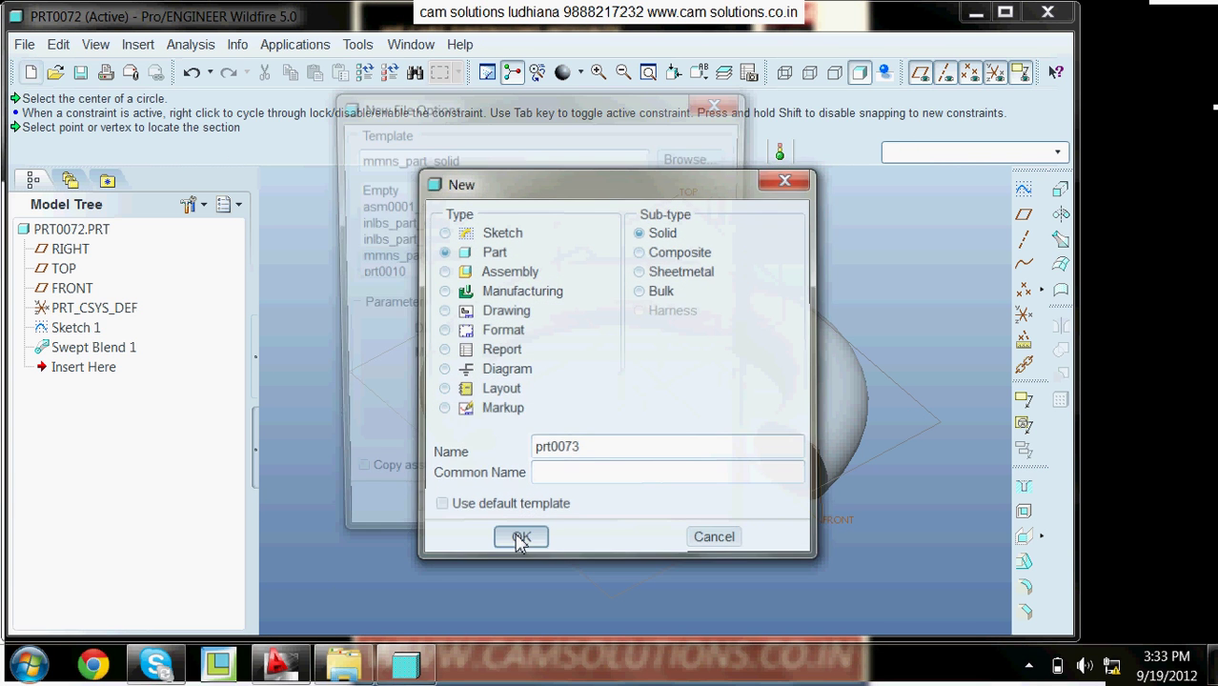
{"action": "left_click", "coordinate": [435, 522]}
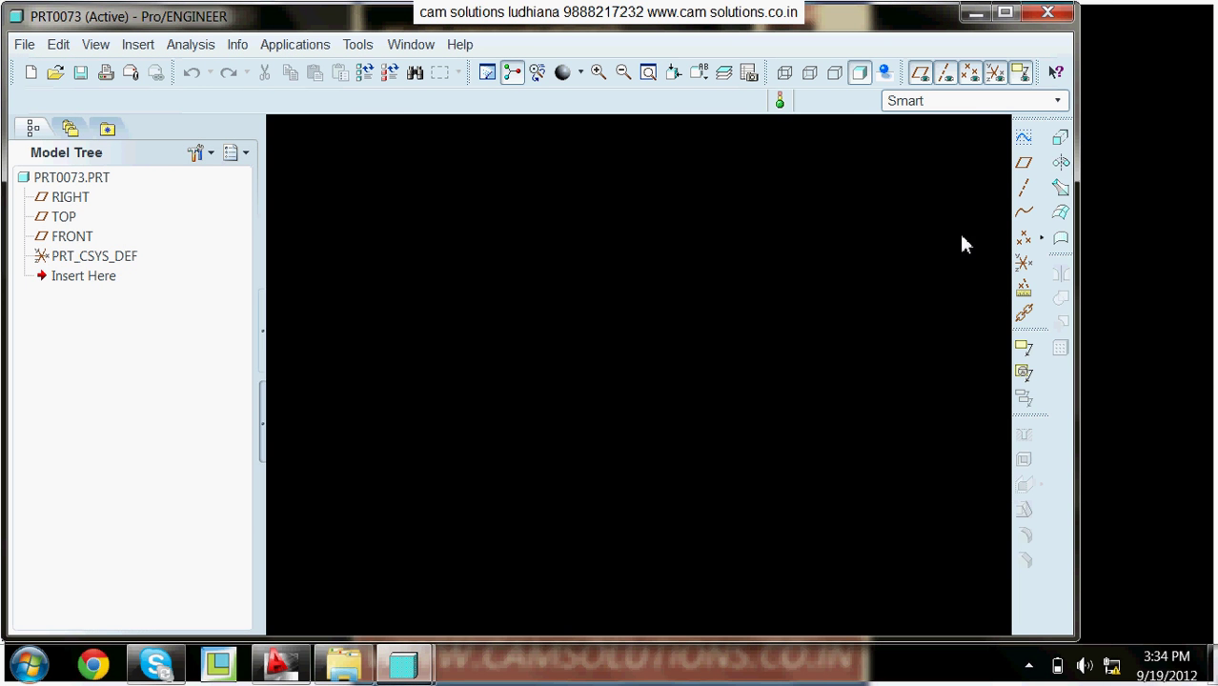
Open a sketch on the new part's TOP datum plane, oriented by the RIGHT plane.
{"action": "left_click", "coordinate": [1025, 162]}
{"action": "left_click", "coordinate": [724, 259]}
{"action": "left_click", "coordinate": [1106, 363]}
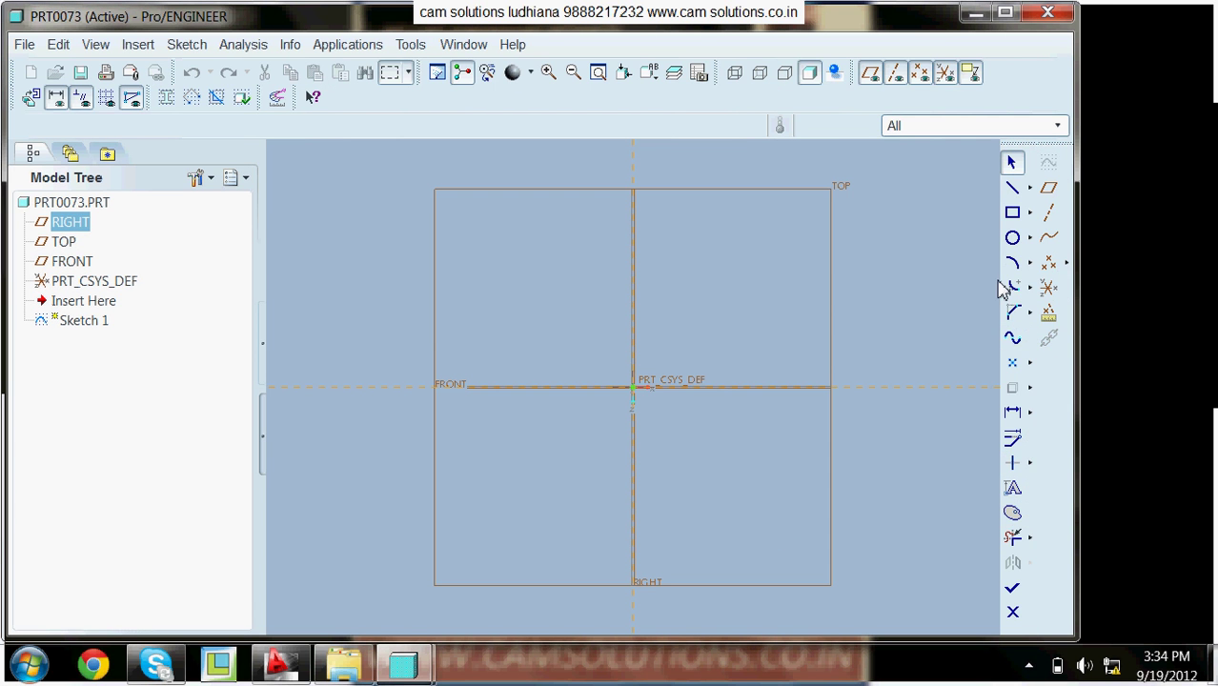
Sketch an S-shaped open spline from the FRONT plane's left end to the lower right of the origin, and finish the sketch.
{"action": "left_click", "coordinate": [413, 399]}
{"action": "left_click", "coordinate": [501, 332]}
{"action": "left_click", "coordinate": [658, 353]}
{"action": "left_click", "coordinate": [756, 508]}
{"action": "left_click", "coordinate": [889, 583]}
{"action": "left_click", "coordinate": [922, 586]}
{"action": "middle_click", "coordinate": [919, 579]}
{"action": "left_click", "coordinate": [1013, 588]}
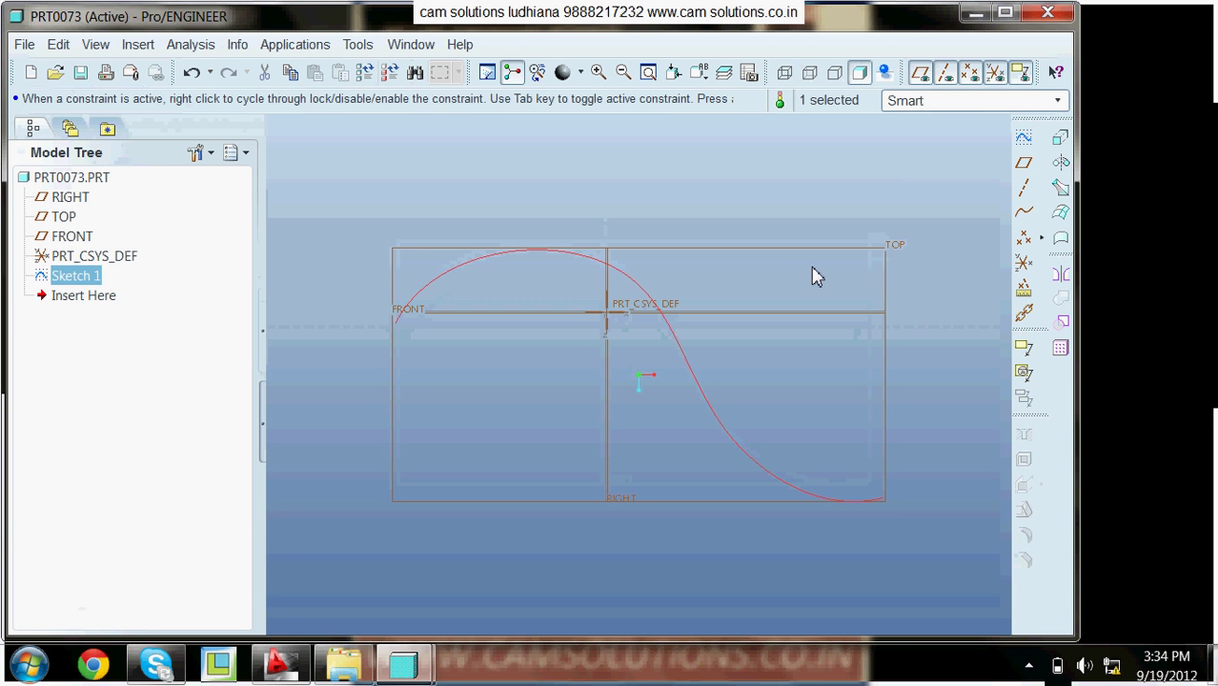
{"action": "left_click", "coordinate": [799, 276]}
{"action": "mouse_move", "coordinate": [796, 279]}
{"action": "middle_mouse_down"}
{"action": "mouse_move", "coordinate": [799, 232]}
{"action": "mouse_move", "coordinate": [753, 229]}
{"action": "middle_mouse_up"}
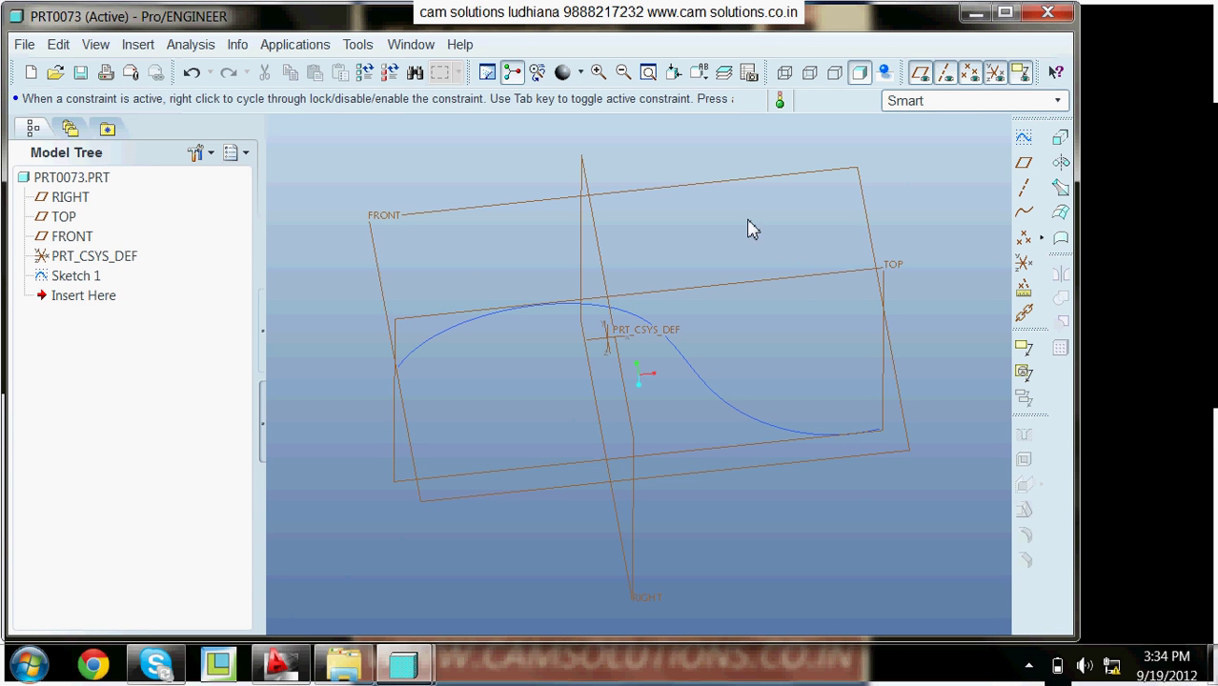
Create a datum point on the S-shaped curve at an offset ratio of 0.50 from the end of the curve.
{"action": "left_click", "coordinate": [1024, 238]}
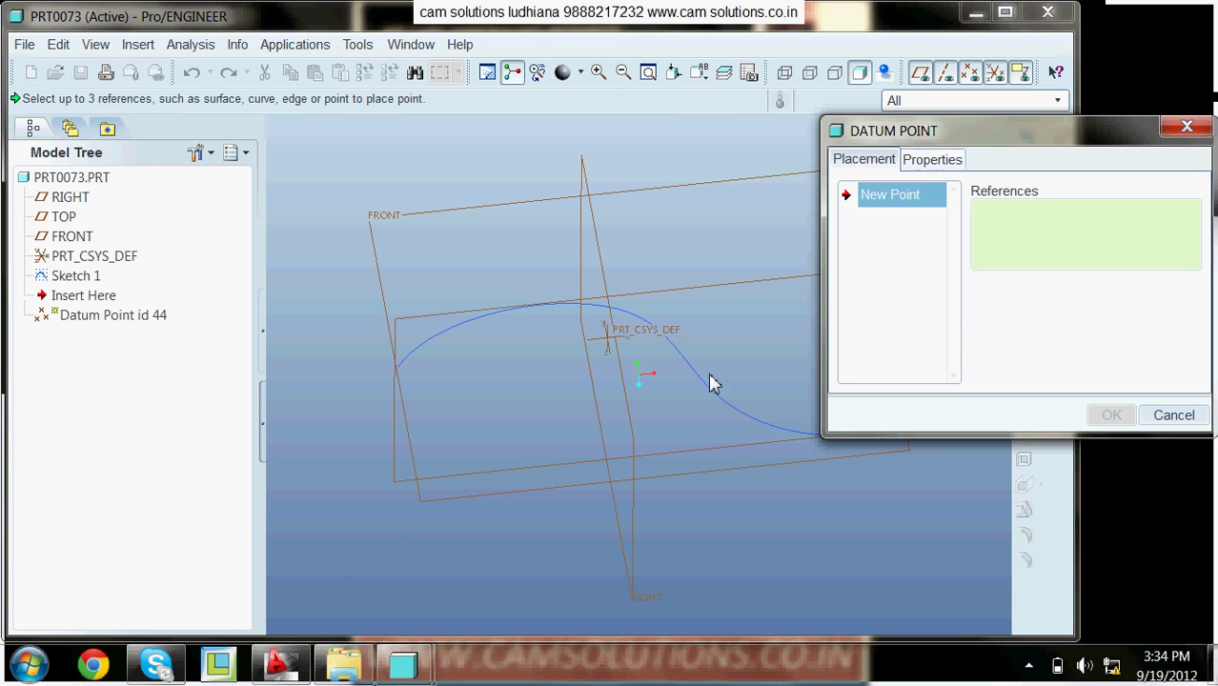
{"action": "left_click", "coordinate": [700, 377]}
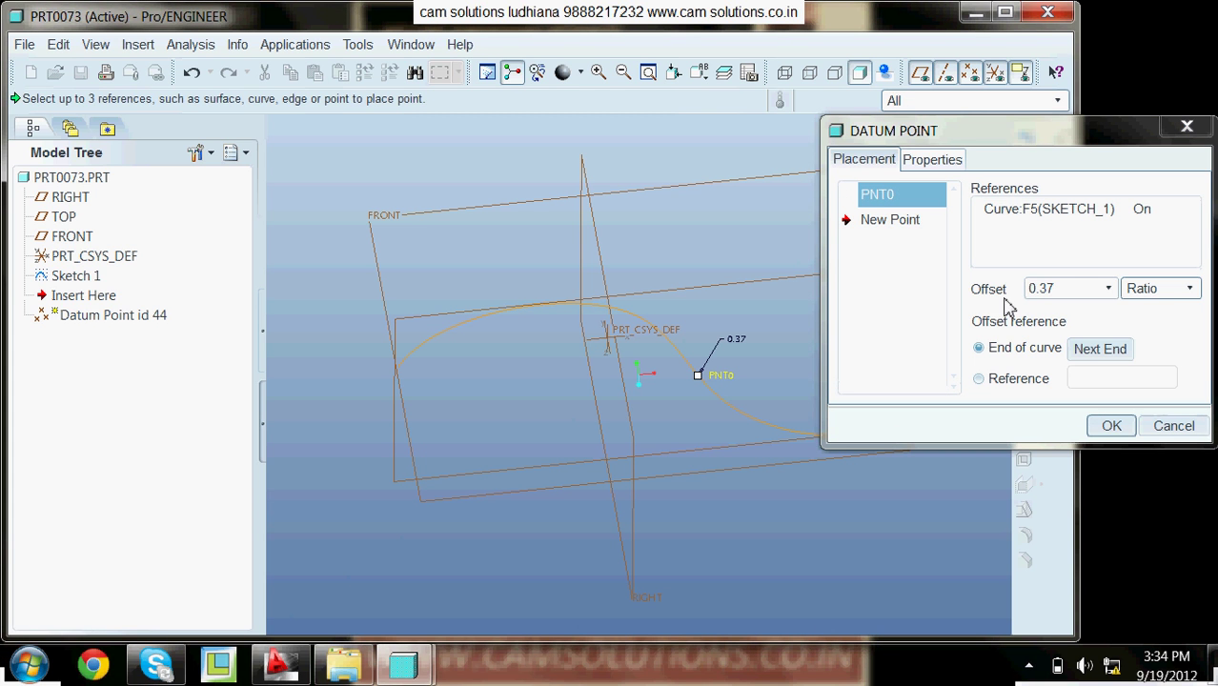
{"action": "double_click", "coordinate": [1045, 289]}
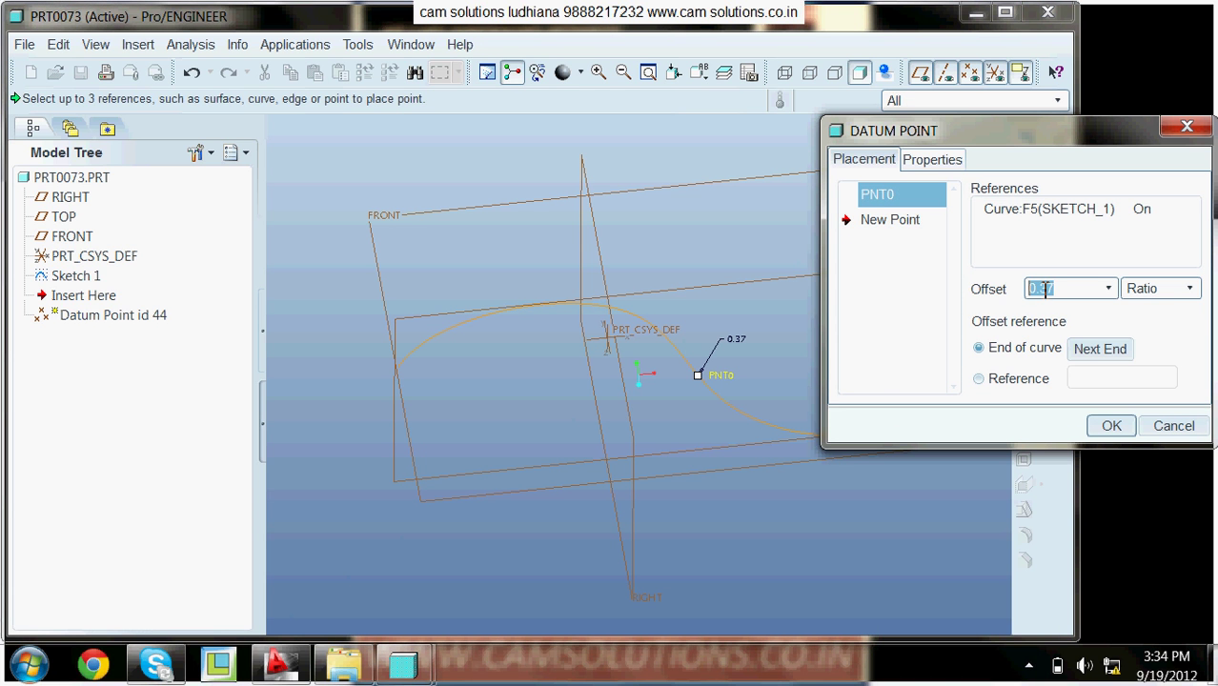
{"action": "type", "text": ".50"}
{"action": "key", "text": "Return"}
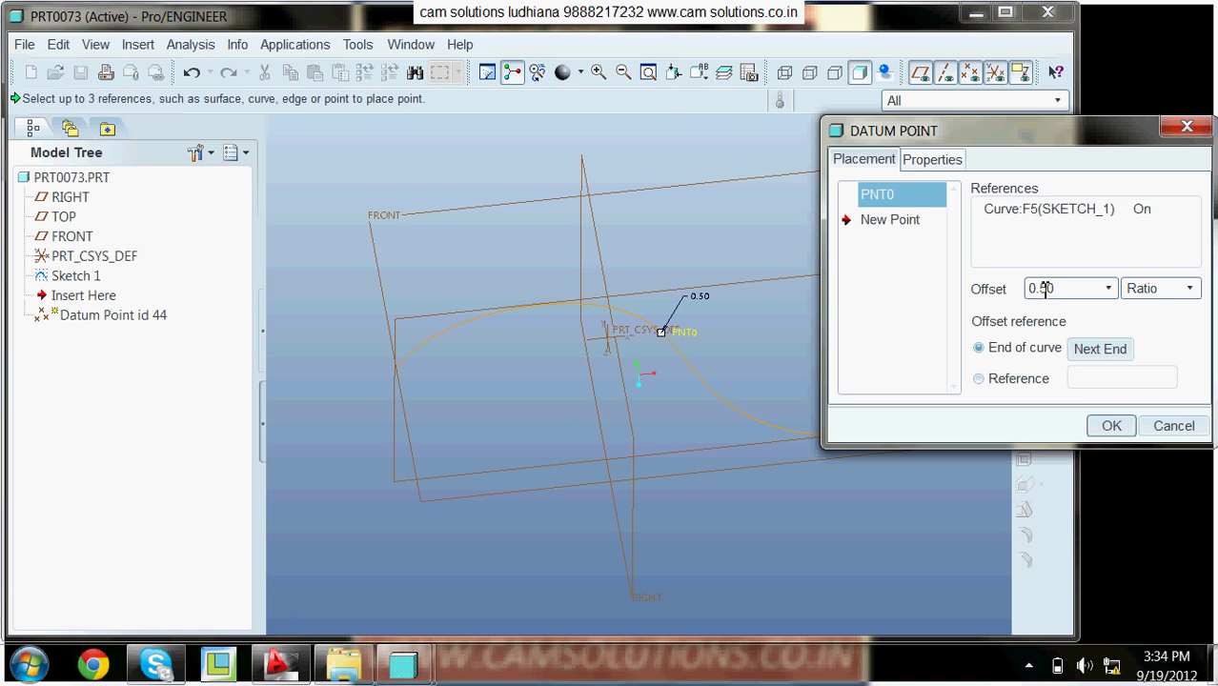
{"action": "left_click", "coordinate": [1117, 430]}
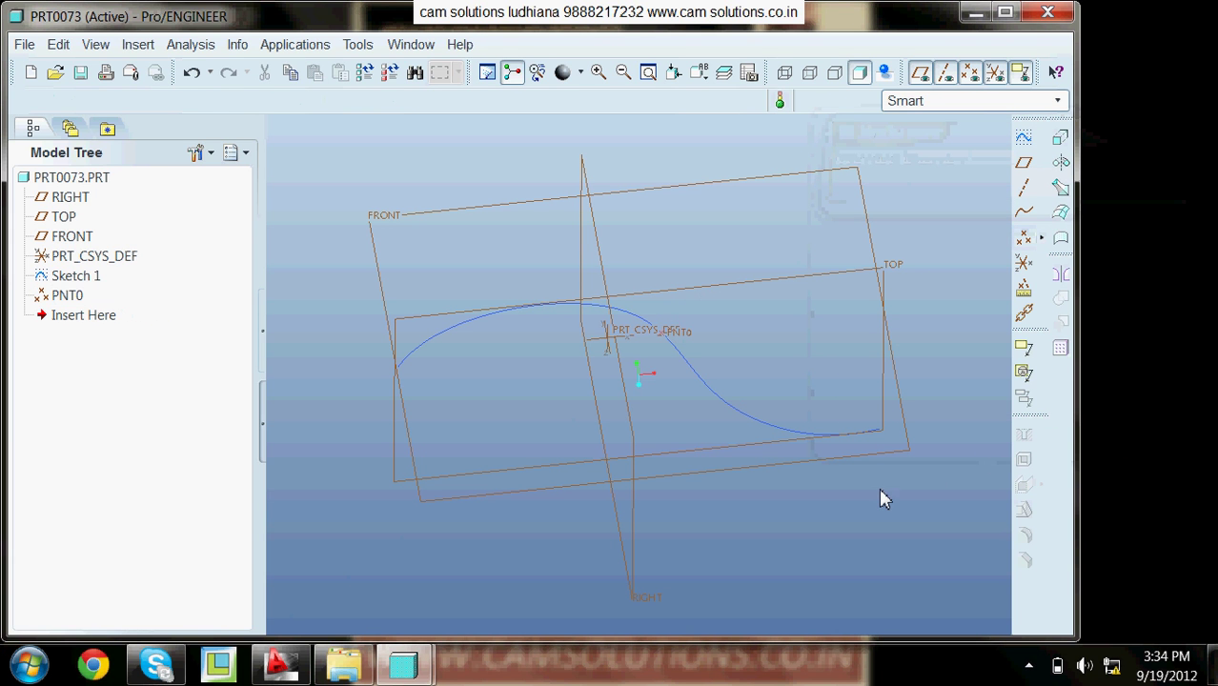
Start a swept blend with the S-shaped curve as its trajectory and make it a solid.
{"action": "left_click", "coordinate": [138, 44]}
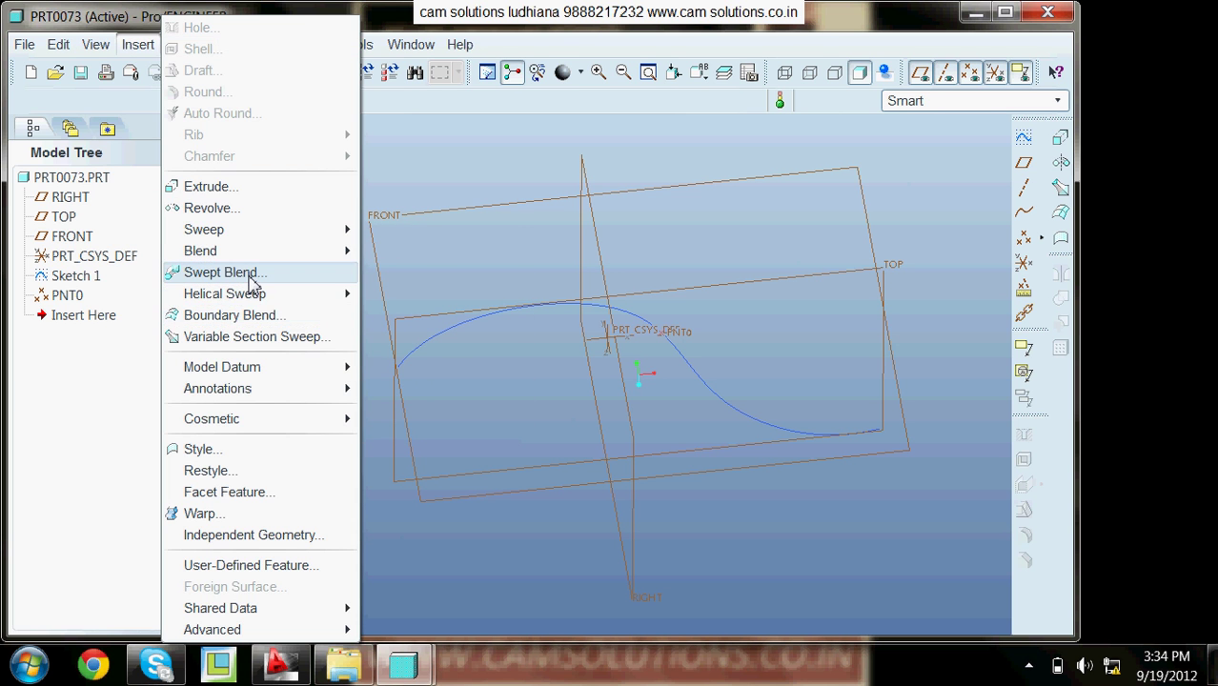
{"action": "left_click", "coordinate": [221, 273]}
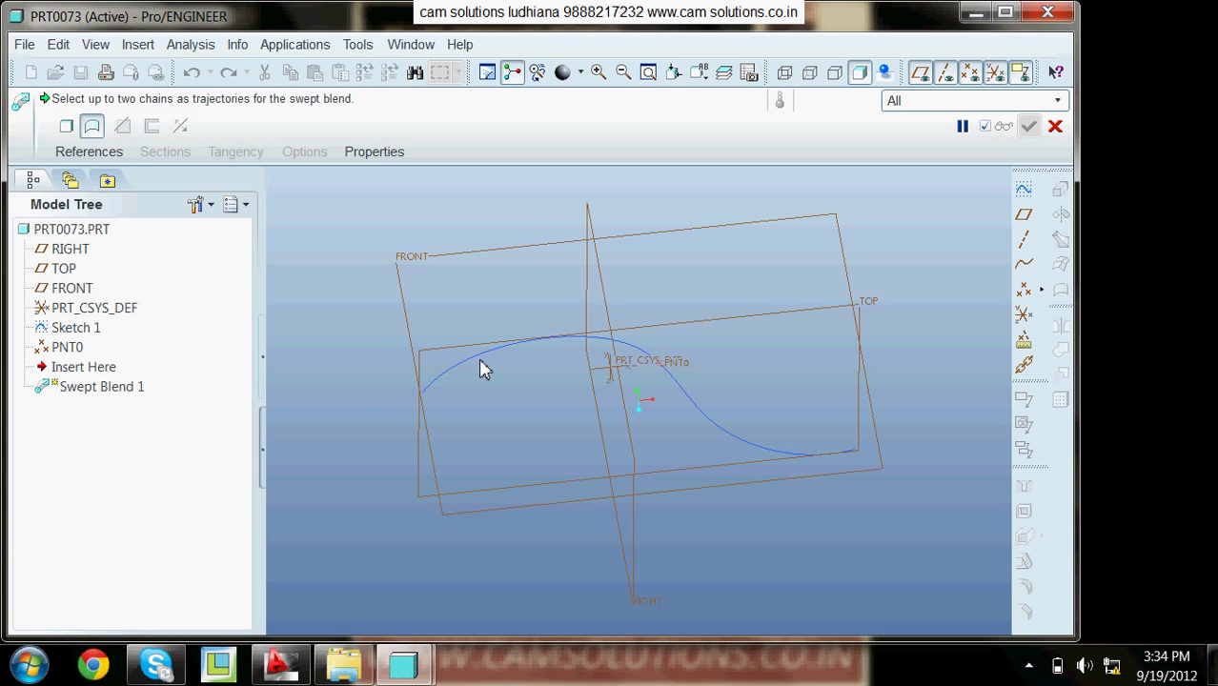
{"action": "left_click", "coordinate": [479, 363]}
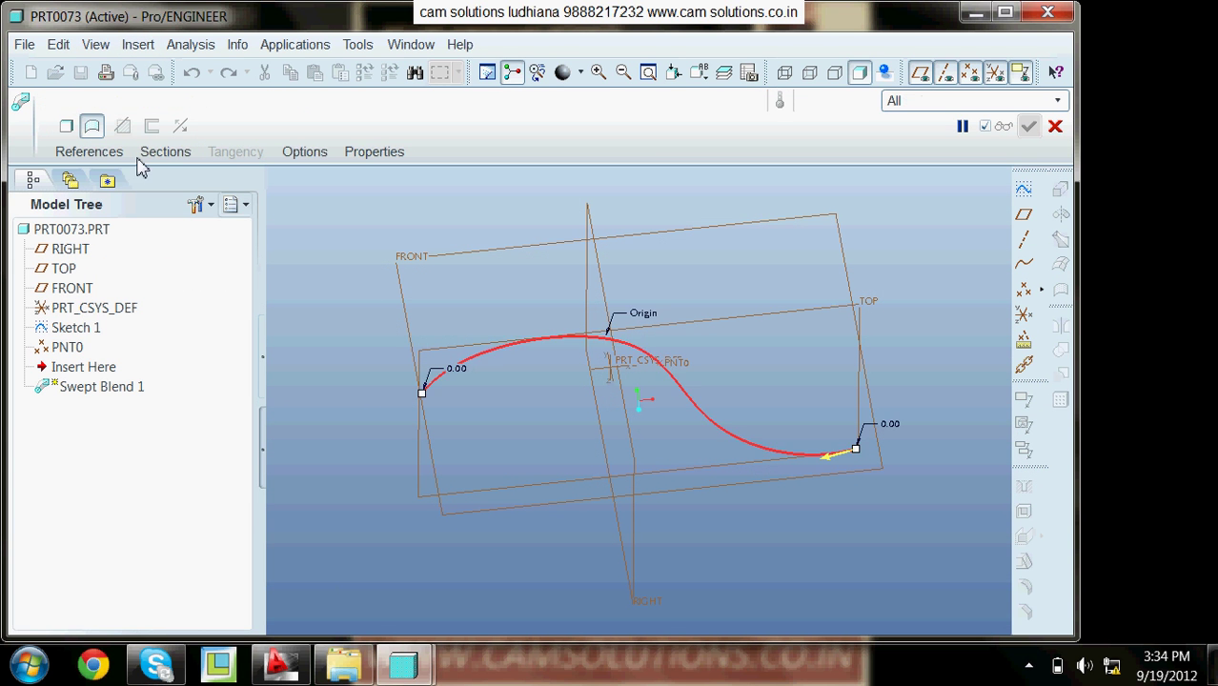
{"action": "left_click", "coordinate": [66, 126]}
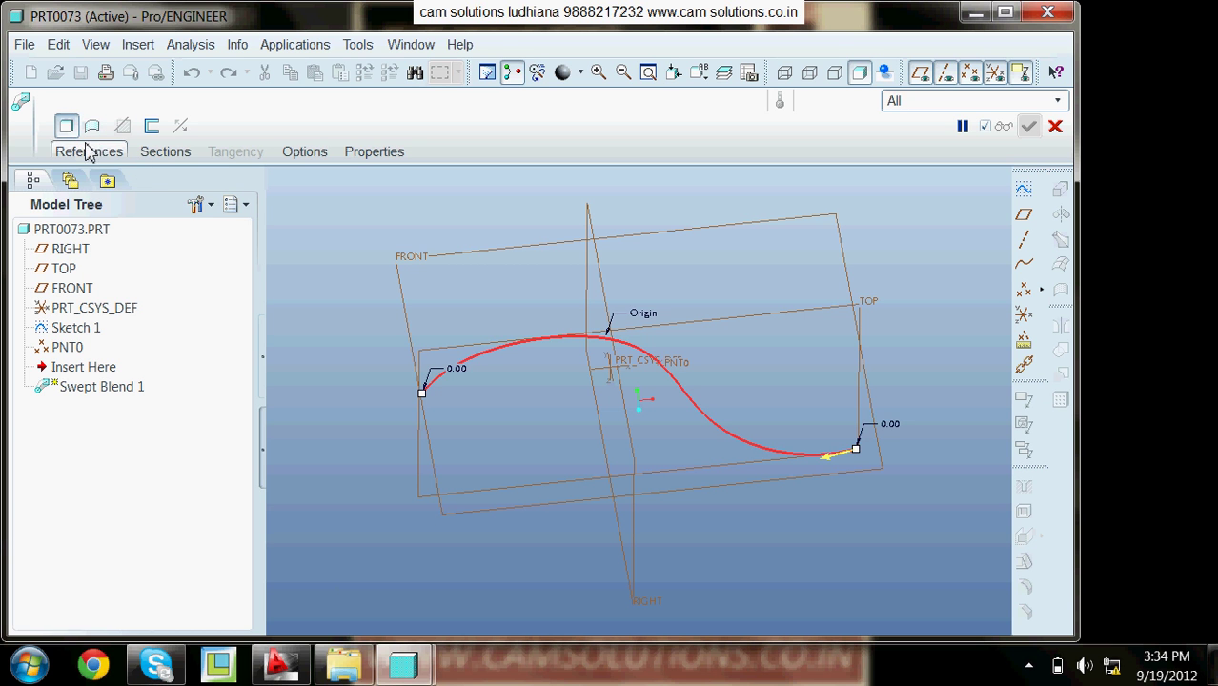
Locate the first section at the curve's end on the FRONT plane and sketch a circle about 131 mm in diameter centred there.
{"action": "left_click", "coordinate": [153, 159]}
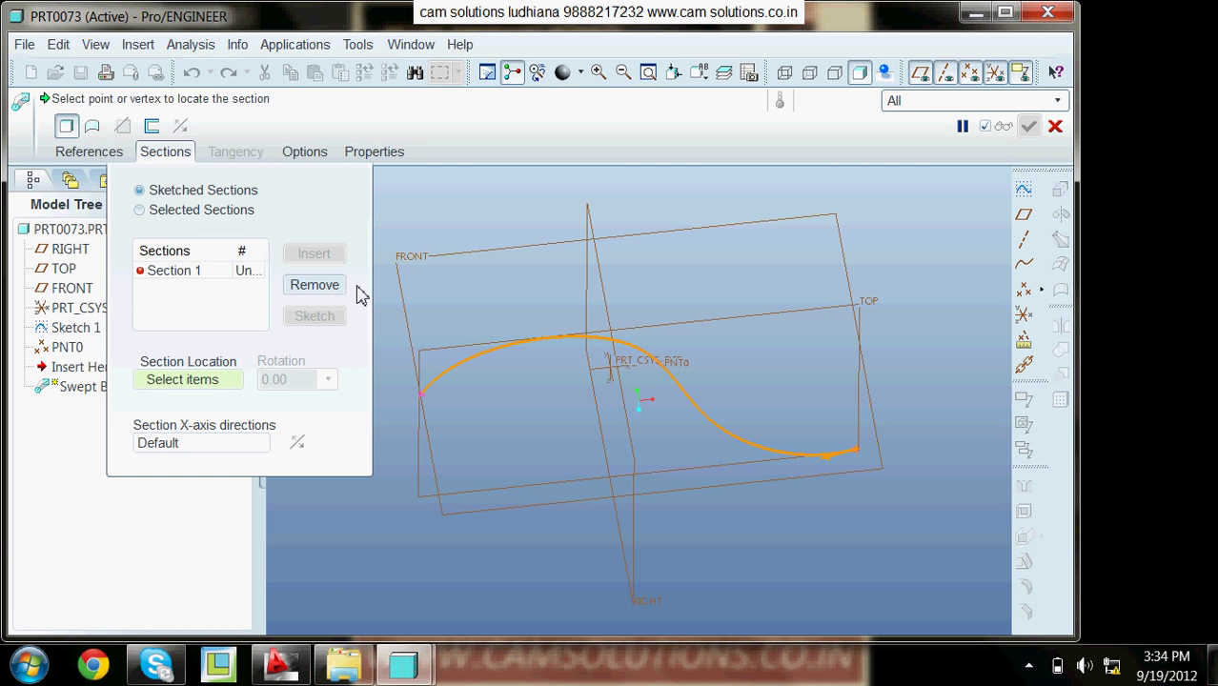
{"action": "left_click", "coordinate": [421, 394]}
{"action": "left_click", "coordinate": [303, 321]}
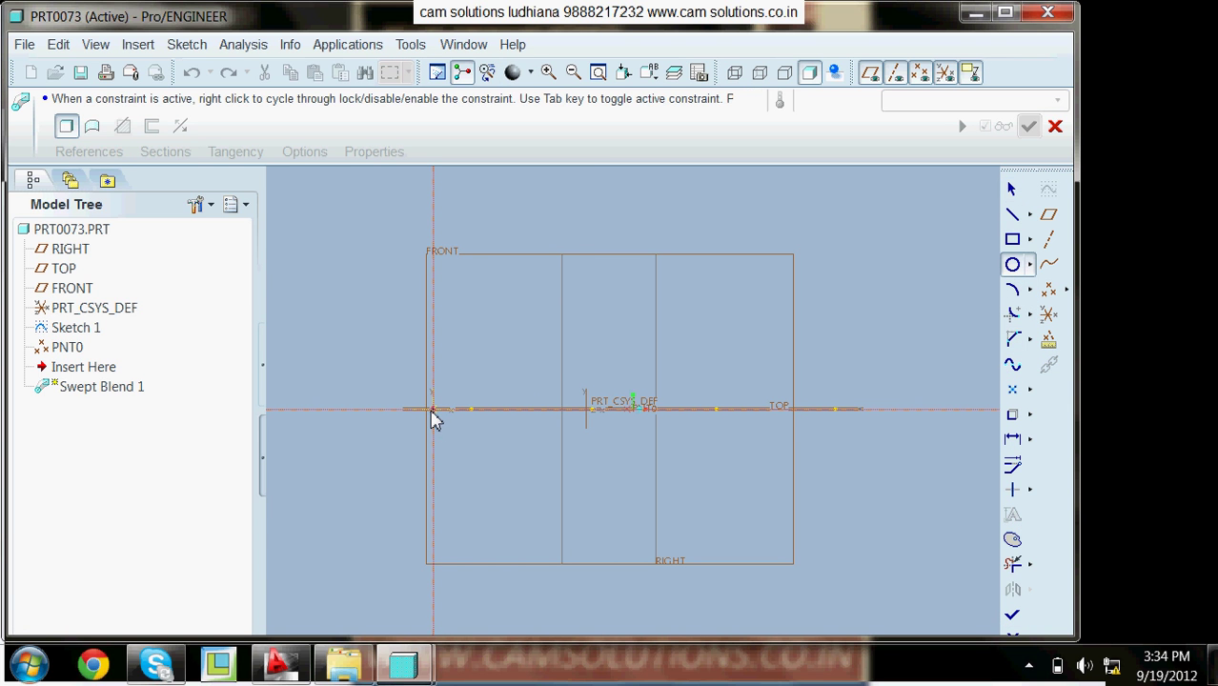
{"action": "left_click", "coordinate": [433, 411]}
{"action": "left_click", "coordinate": [411, 444]}
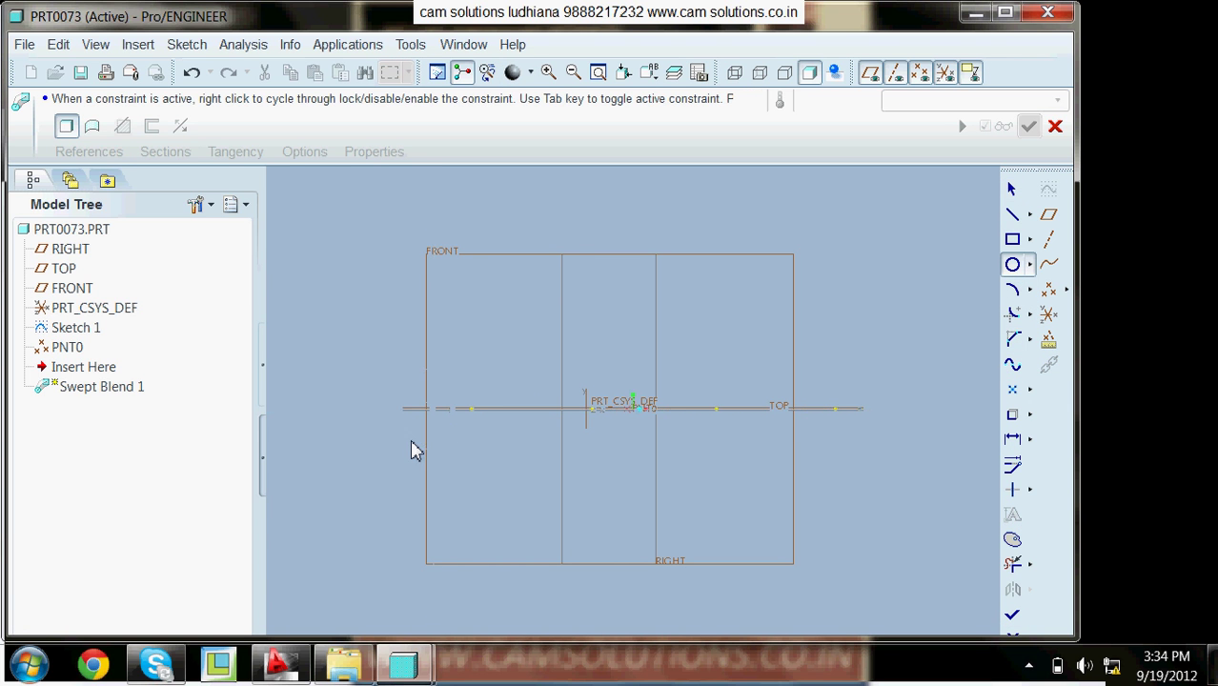
{"action": "middle_click", "coordinate": [555, 317]}
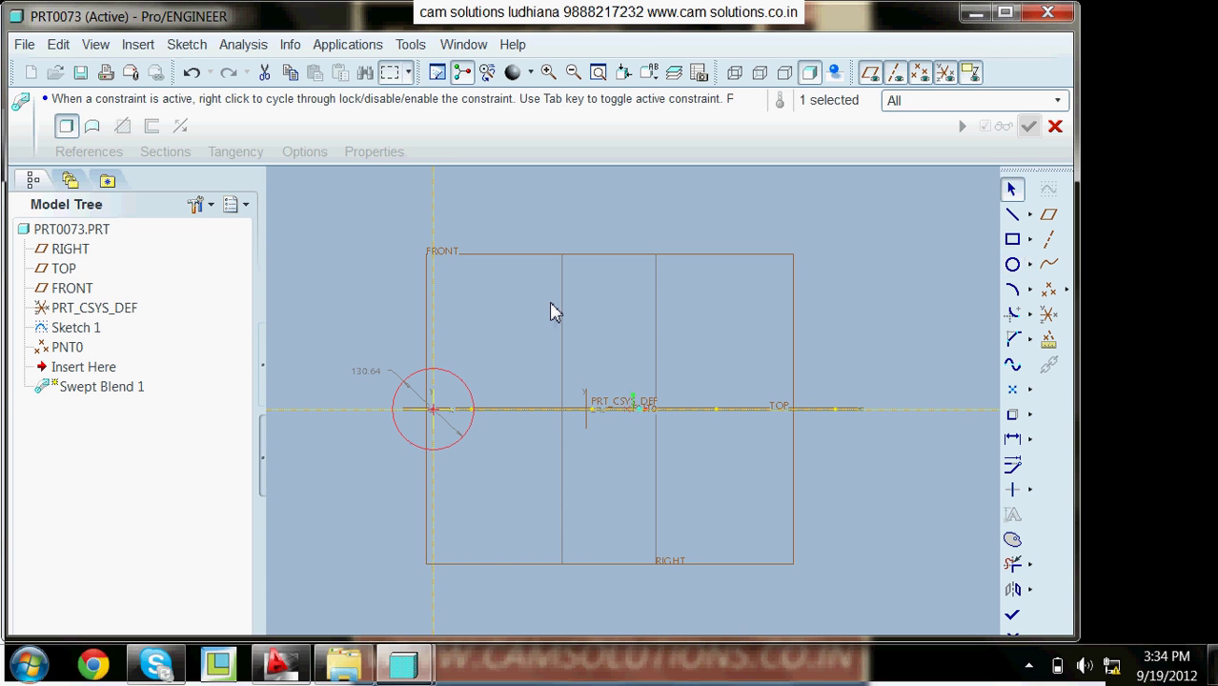
{"action": "left_click", "coordinate": [553, 312]}
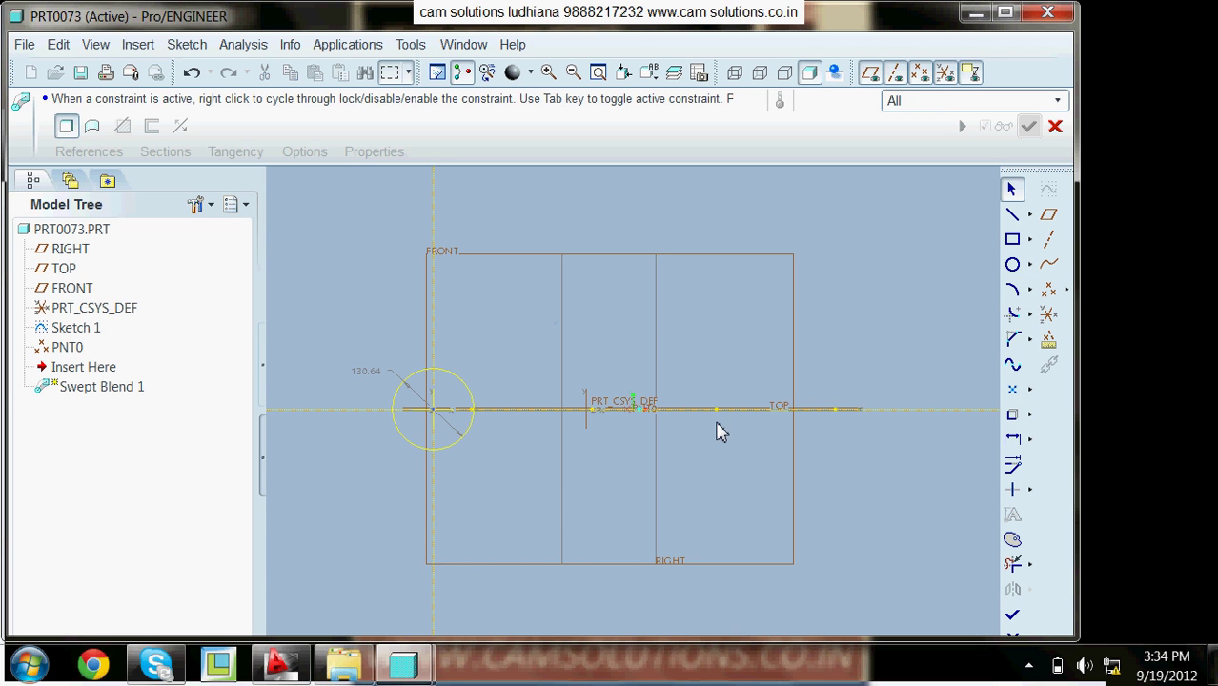
{"action": "left_click", "coordinate": [1014, 616]}
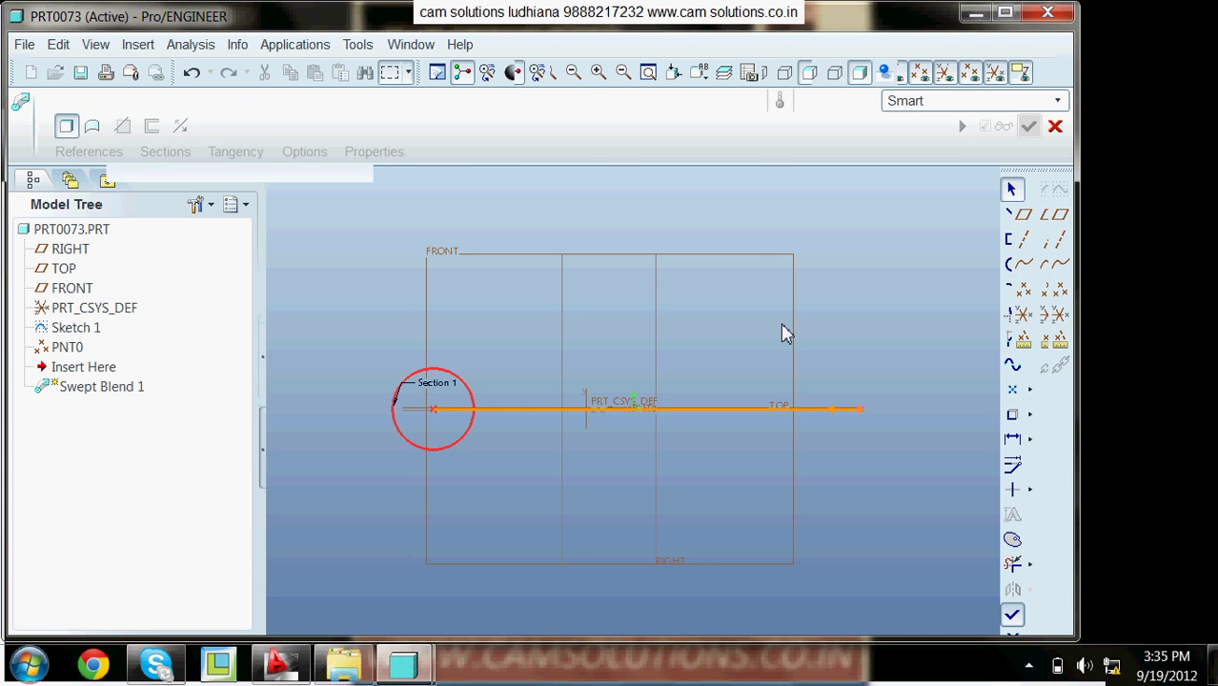
Insert a second section at datum point PNT0 and sketch a circle there that is smaller than the first section's.
{"action": "middle_click_drag", "start_coordinate": [787, 354], "coordinate": [786, 367]}
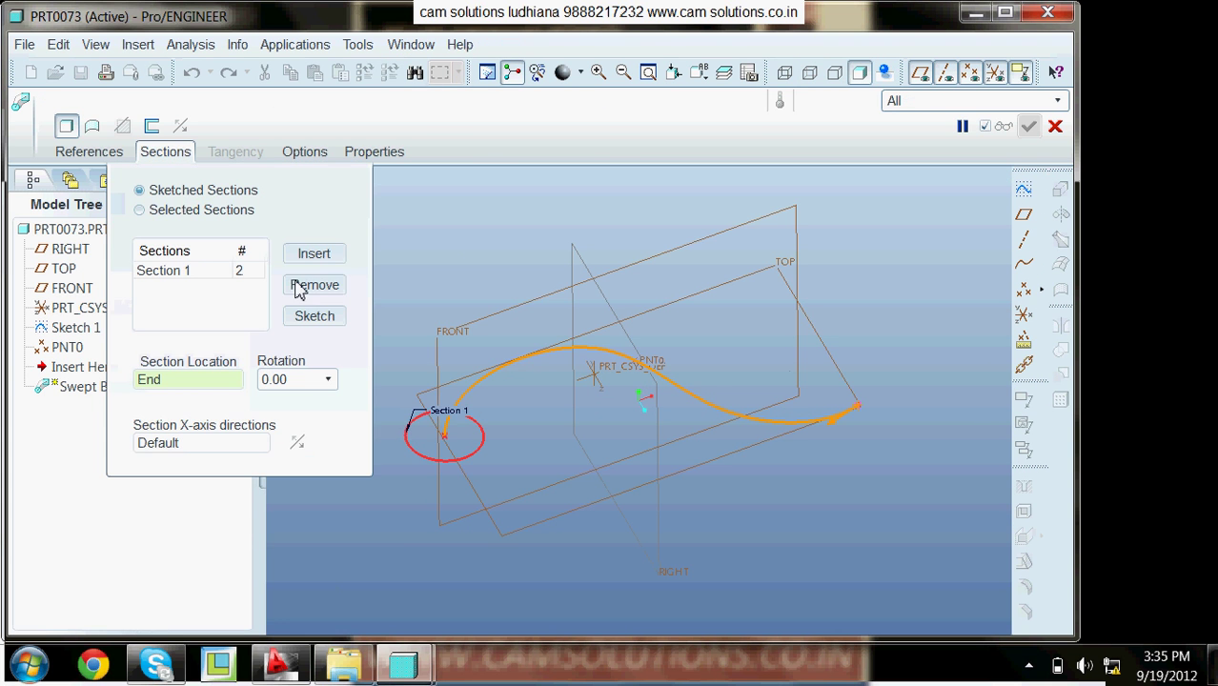
{"action": "left_click", "coordinate": [315, 254]}
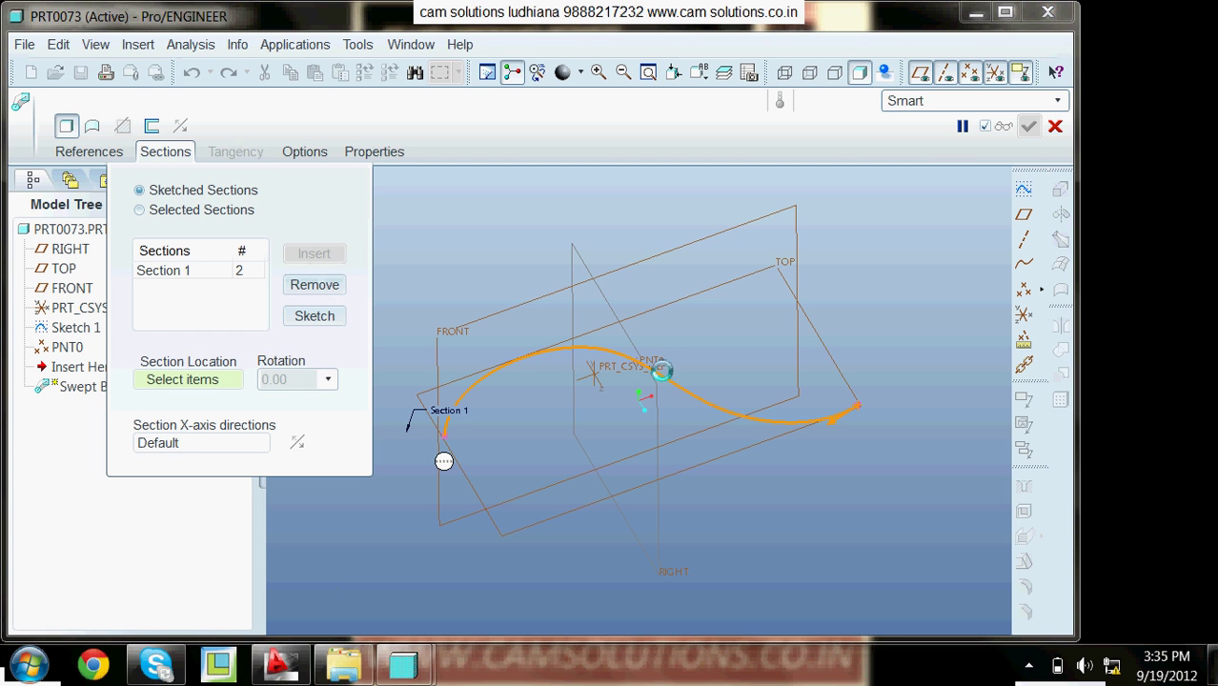
{"action": "left_click", "coordinate": [667, 366]}
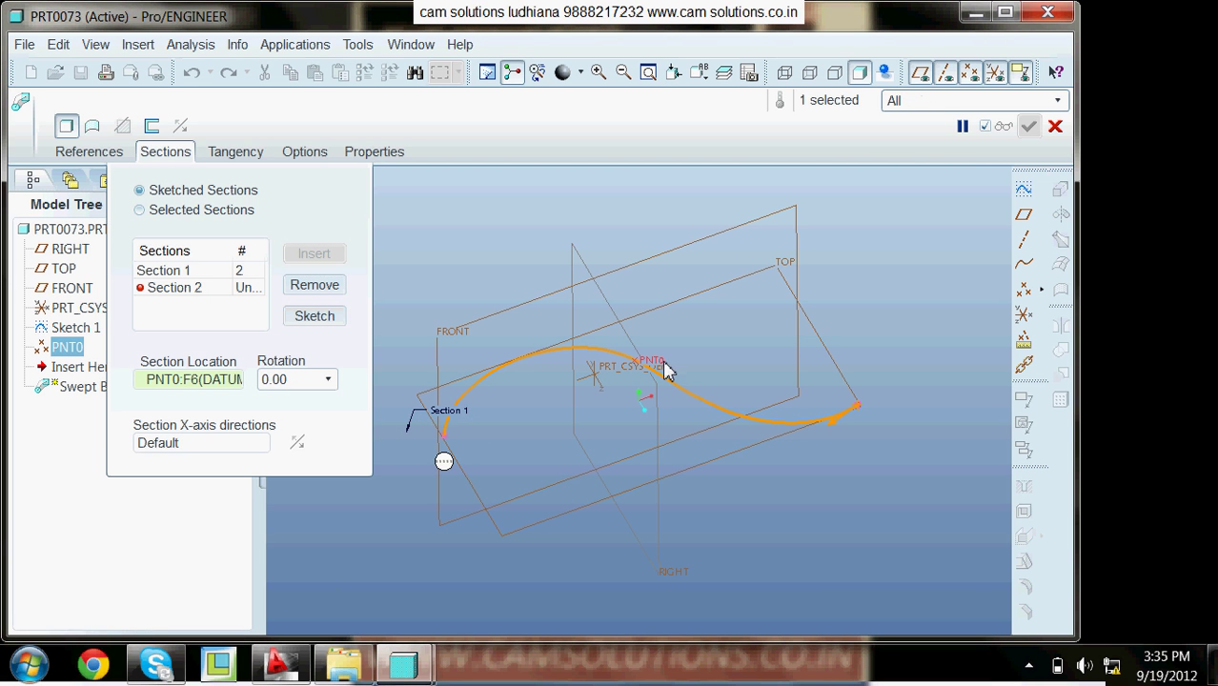
{"action": "left_click", "coordinate": [329, 319]}
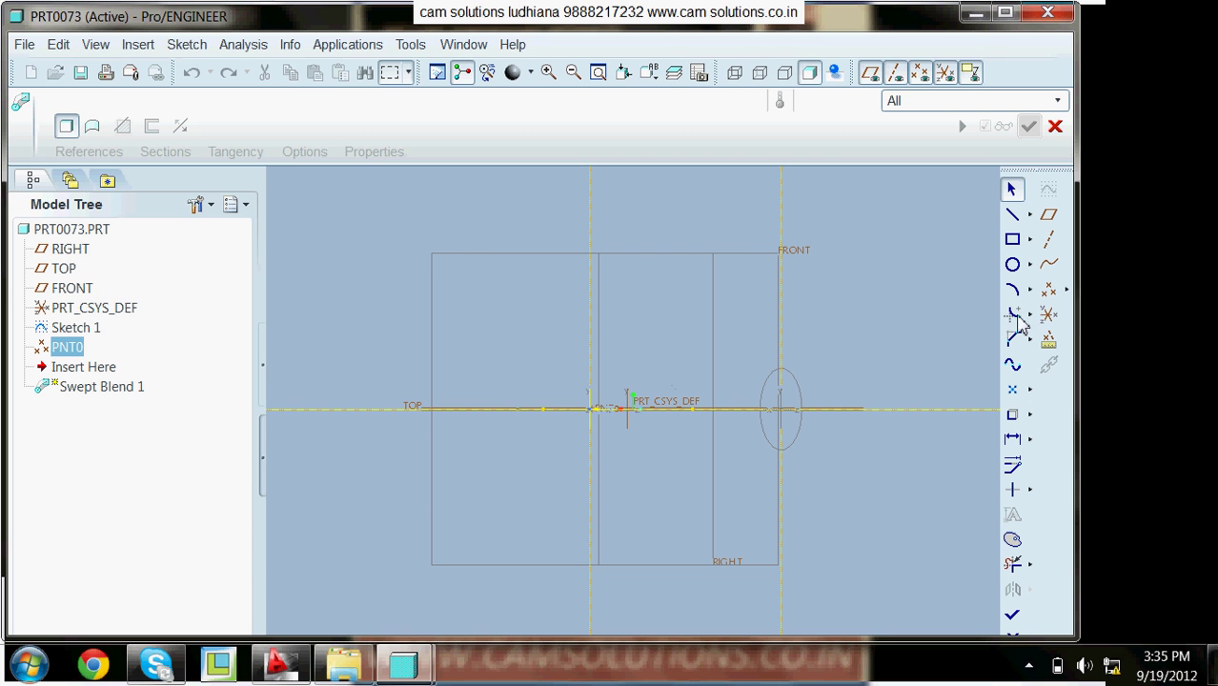
{"action": "left_click", "coordinate": [1013, 264]}
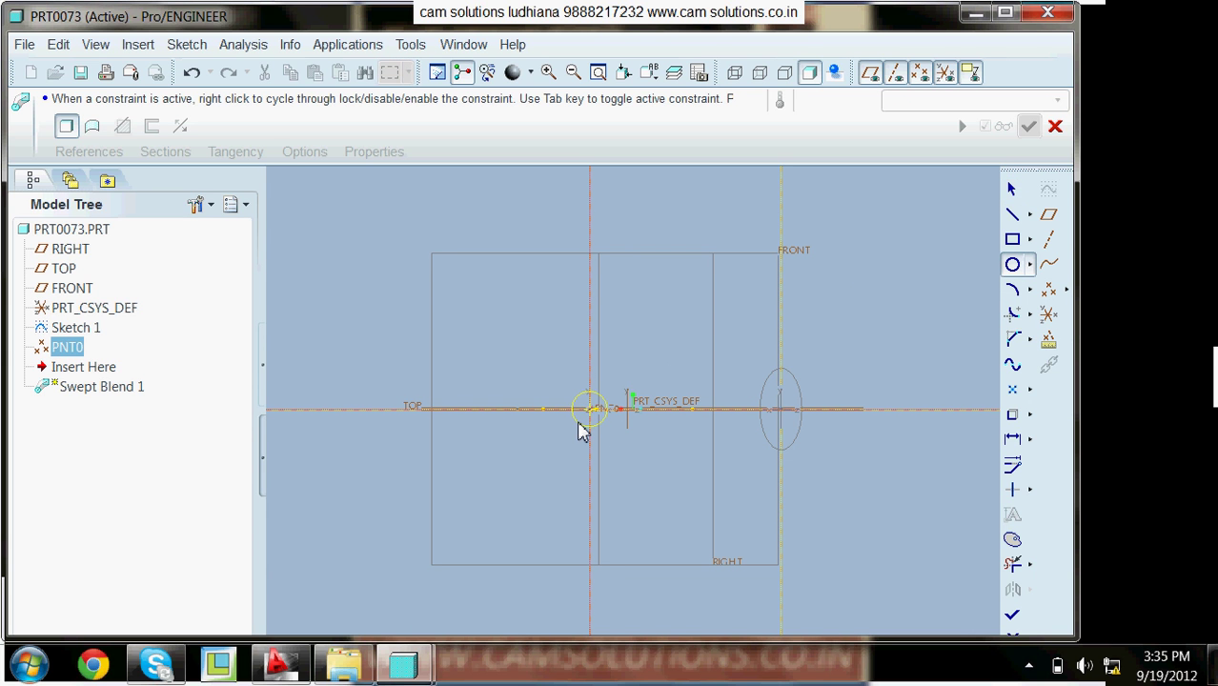
{"action": "left_click", "coordinate": [1013, 615]}
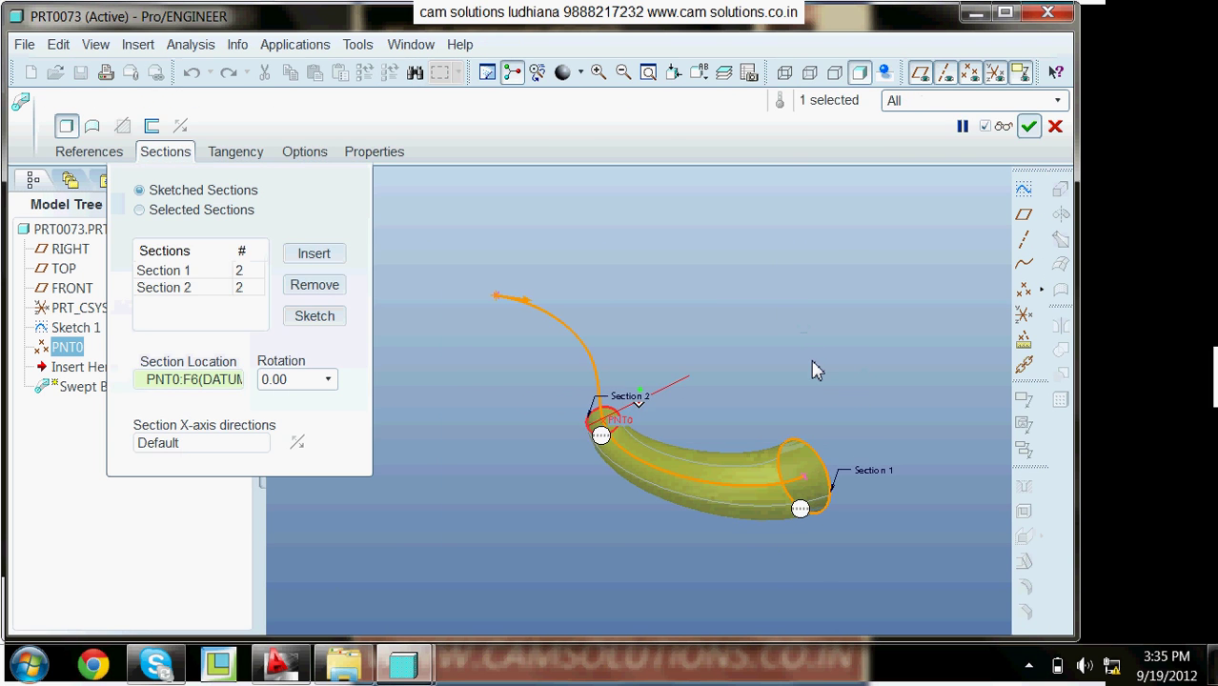
Insert a third section at the curve's start point and sketch a circle centred there, larger than the middle section's.
{"action": "left_click", "coordinate": [293, 254]}
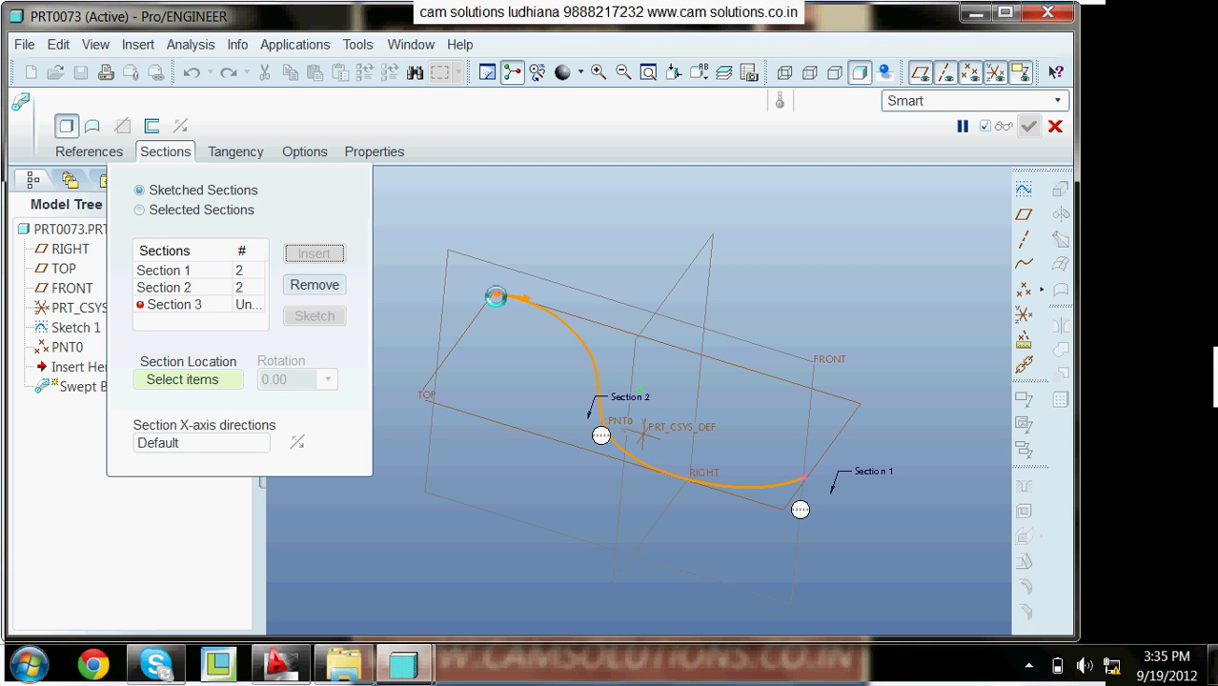
{"action": "left_click", "coordinate": [496, 297]}
{"action": "left_click", "coordinate": [340, 317]}
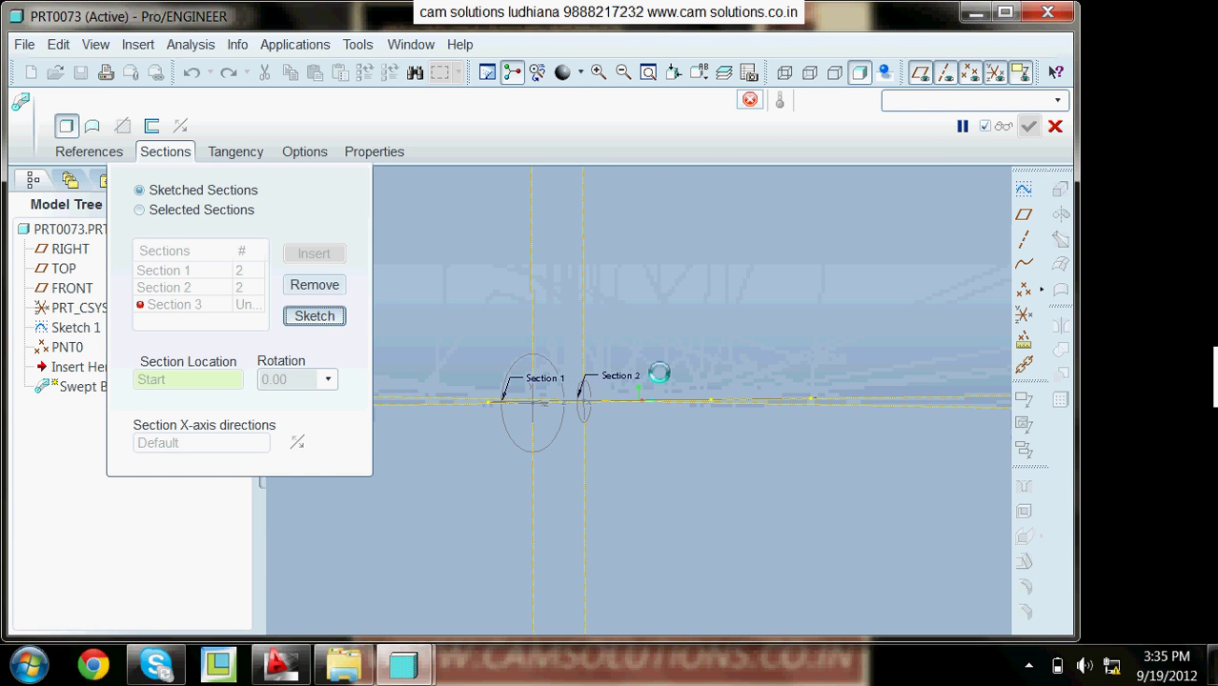
{"action": "left_click", "coordinate": [1014, 265]}
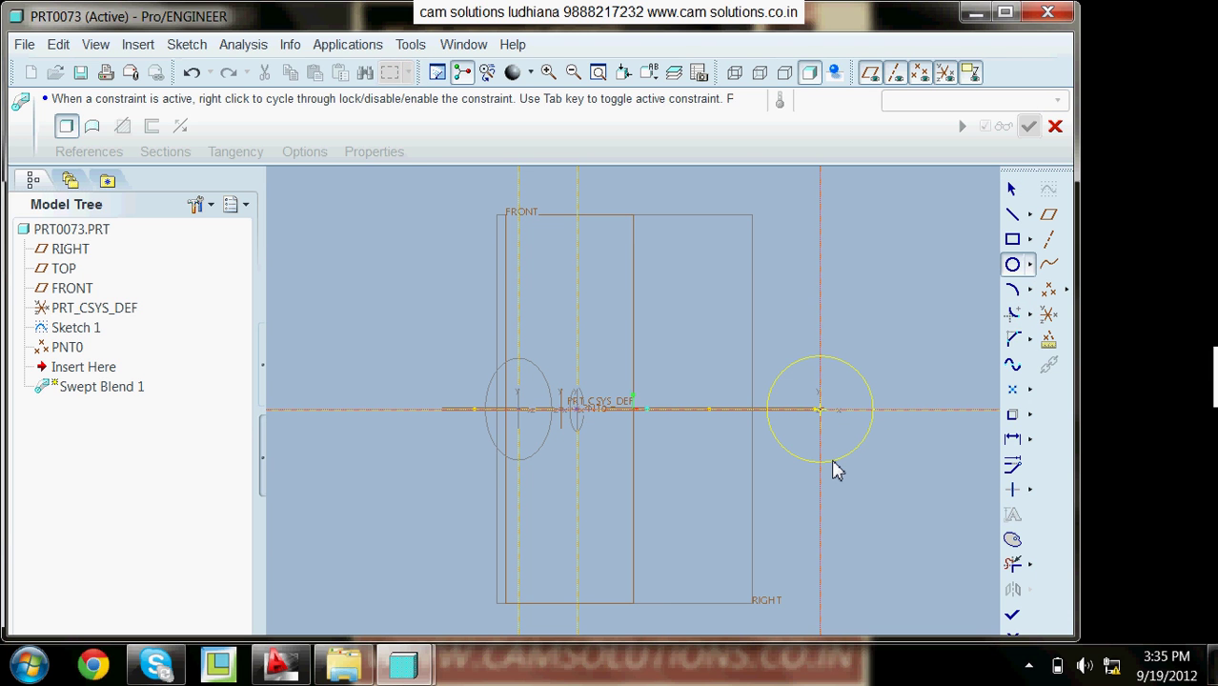
{"action": "left_click", "coordinate": [1013, 615]}
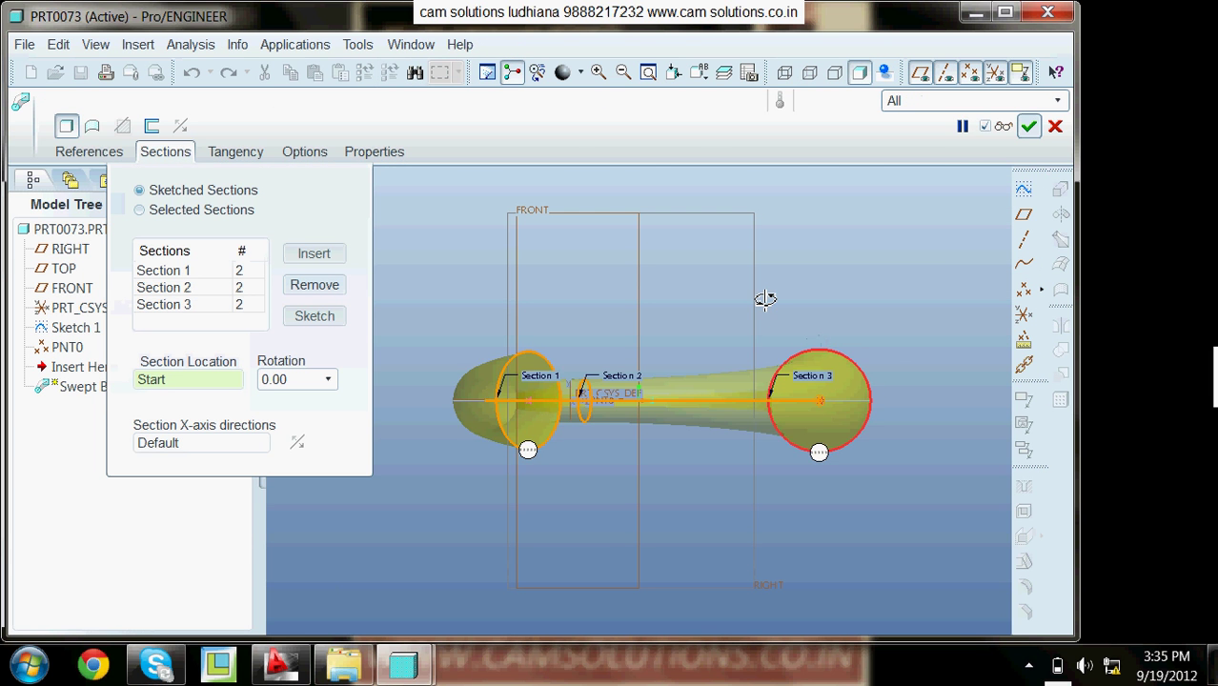
Check the three-section preview, complete the swept blend solid and view it from another angle.
{"action": "middle_click_drag", "start_coordinate": [762, 300], "coordinate": [753, 381]}
{"action": "left_click", "coordinate": [1029, 126]}
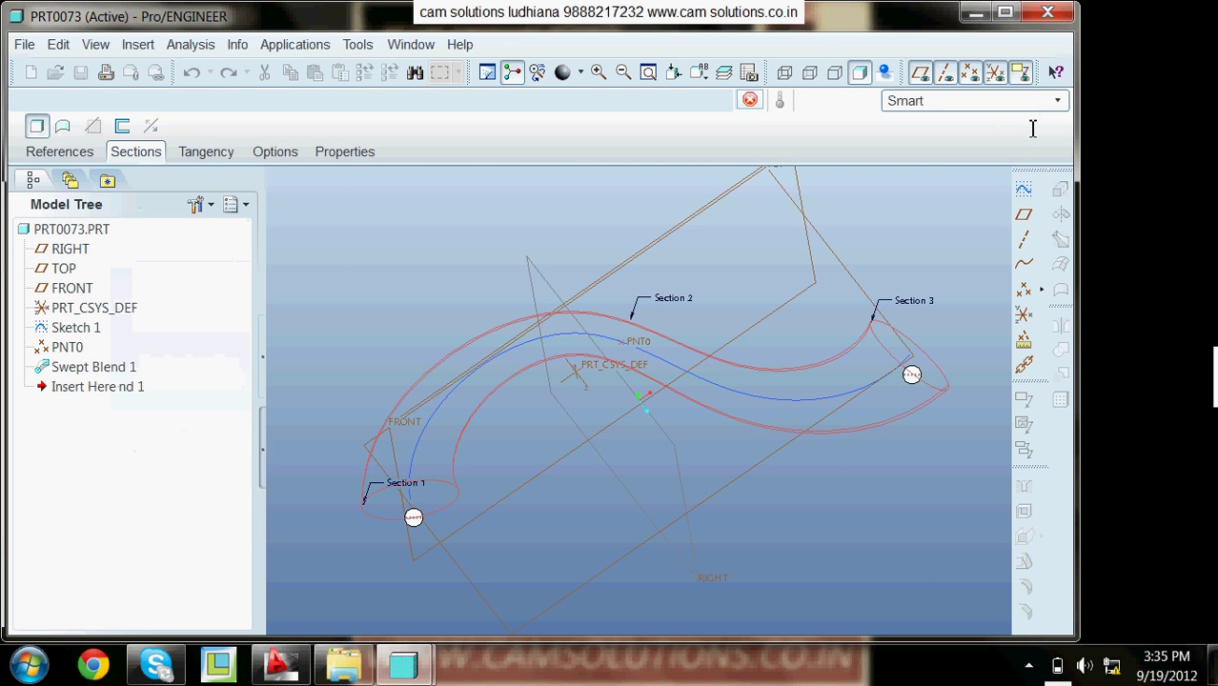
{"action": "left_click", "coordinate": [933, 286]}
{"action": "middle_click_drag", "start_coordinate": [934, 286], "coordinate": [902, 436]}
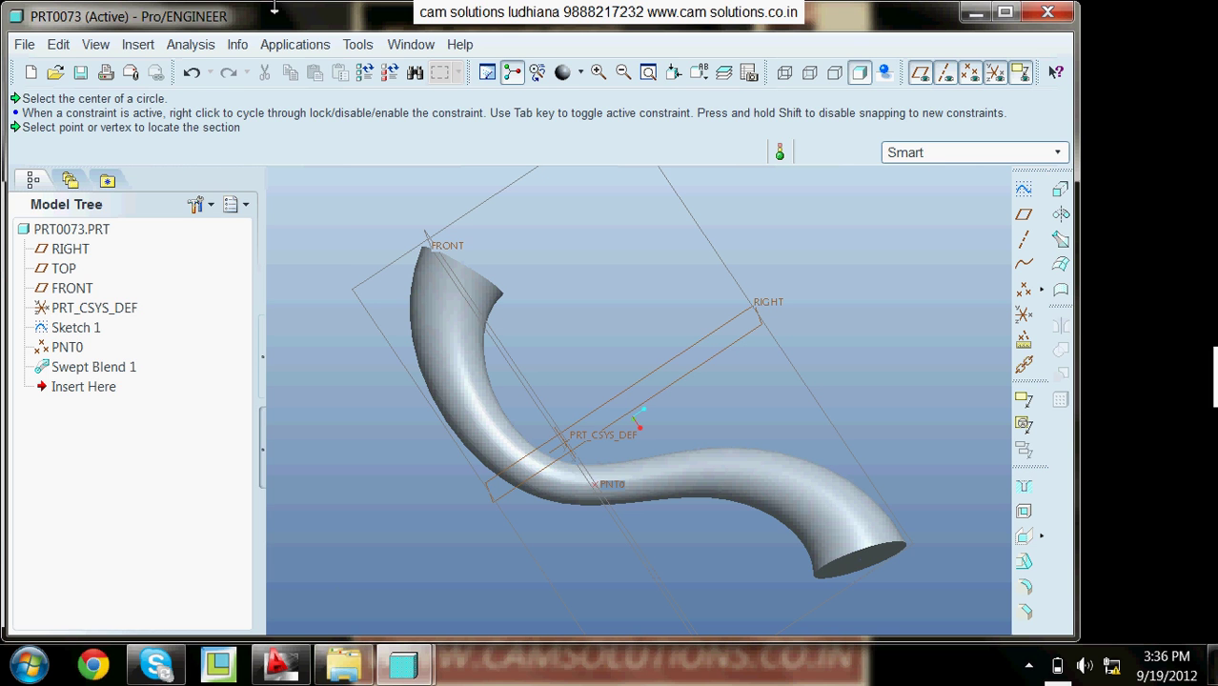
Delete the swept blend feature, keeping the trajectory sketch and the datum point.
{"action": "right_click", "coordinate": [130, 371]}
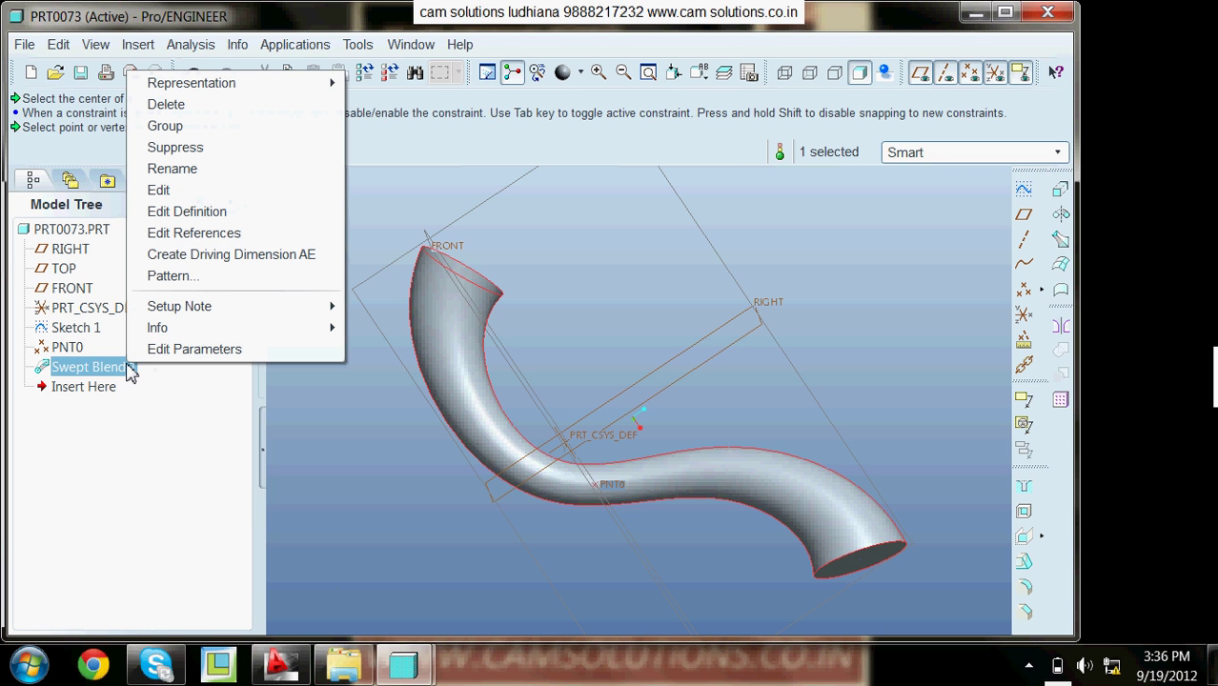
{"action": "left_click", "coordinate": [182, 104]}
{"action": "left_click", "coordinate": [591, 374]}
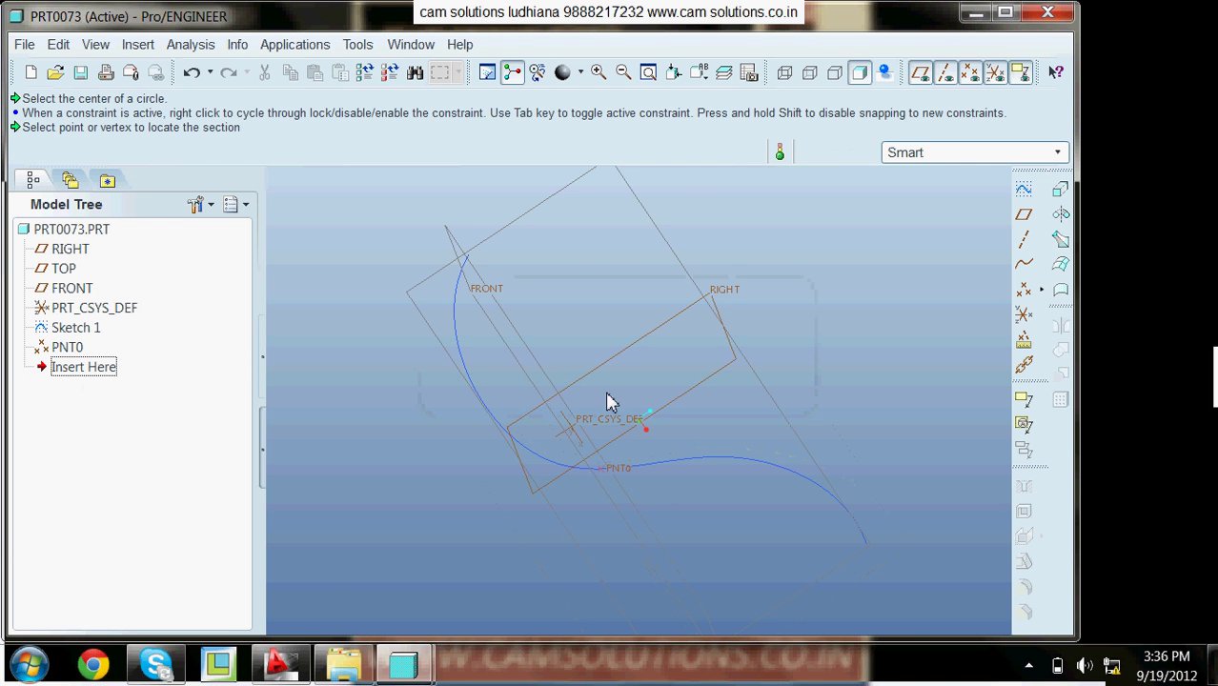
Start a new solid swept blend along the S-shaped curve in the default view and open its section definitions.
{"action": "key", "text": "ctrl+d"}
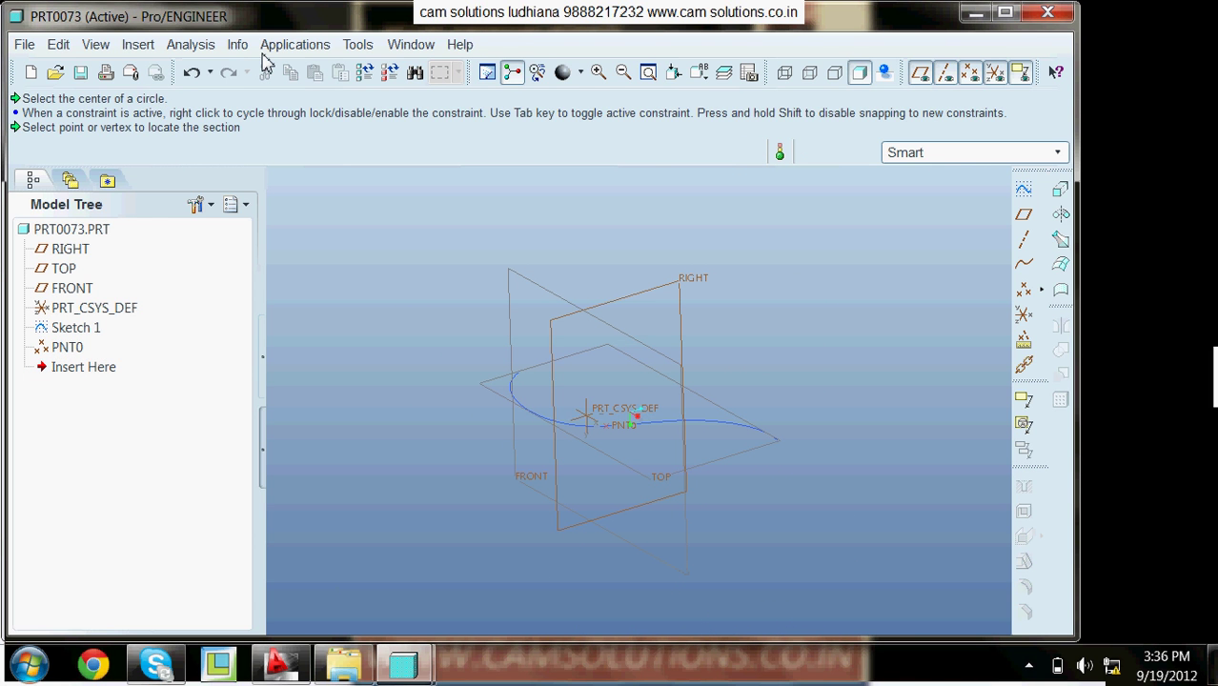
{"action": "left_click", "coordinate": [141, 45]}
{"action": "mouse_move", "coordinate": [217, 272]}
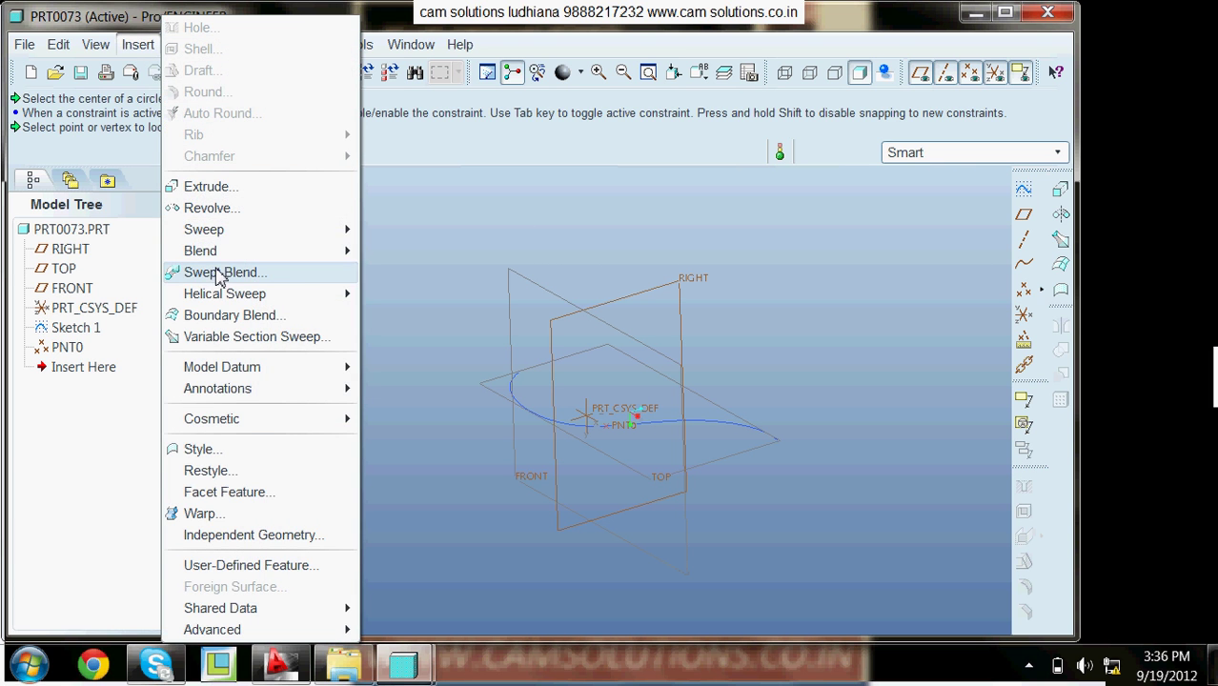
{"action": "left_click", "coordinate": [412, 332]}
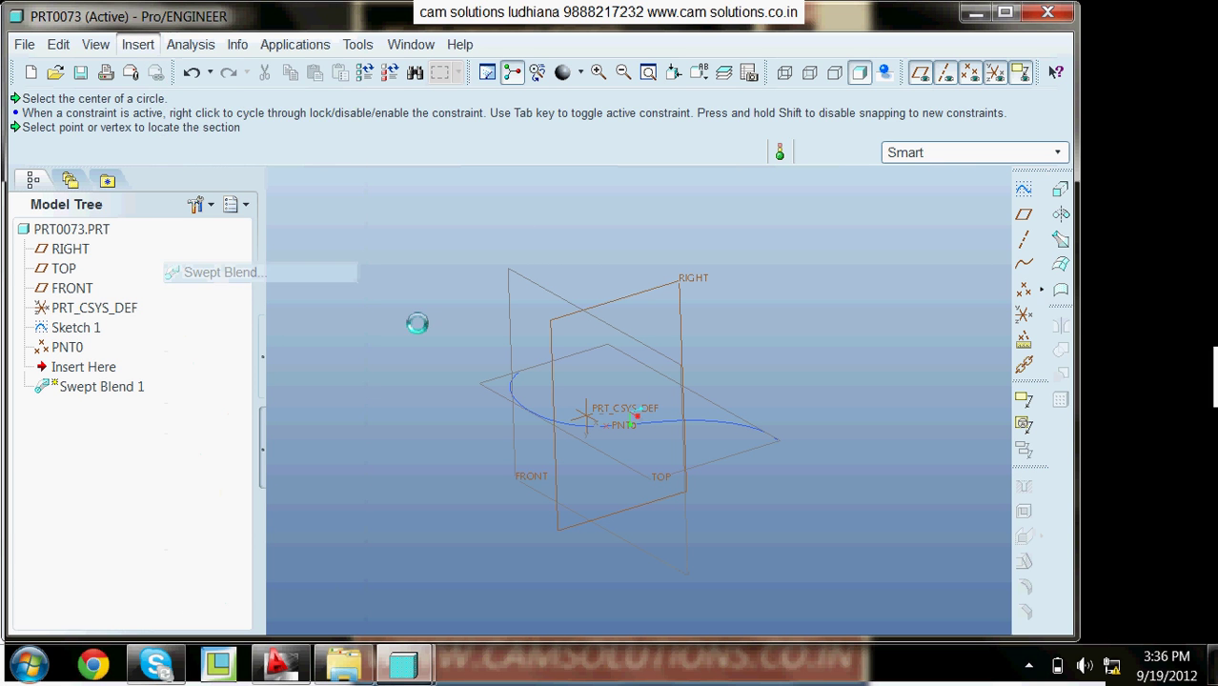
{"action": "left_click", "coordinate": [535, 420]}
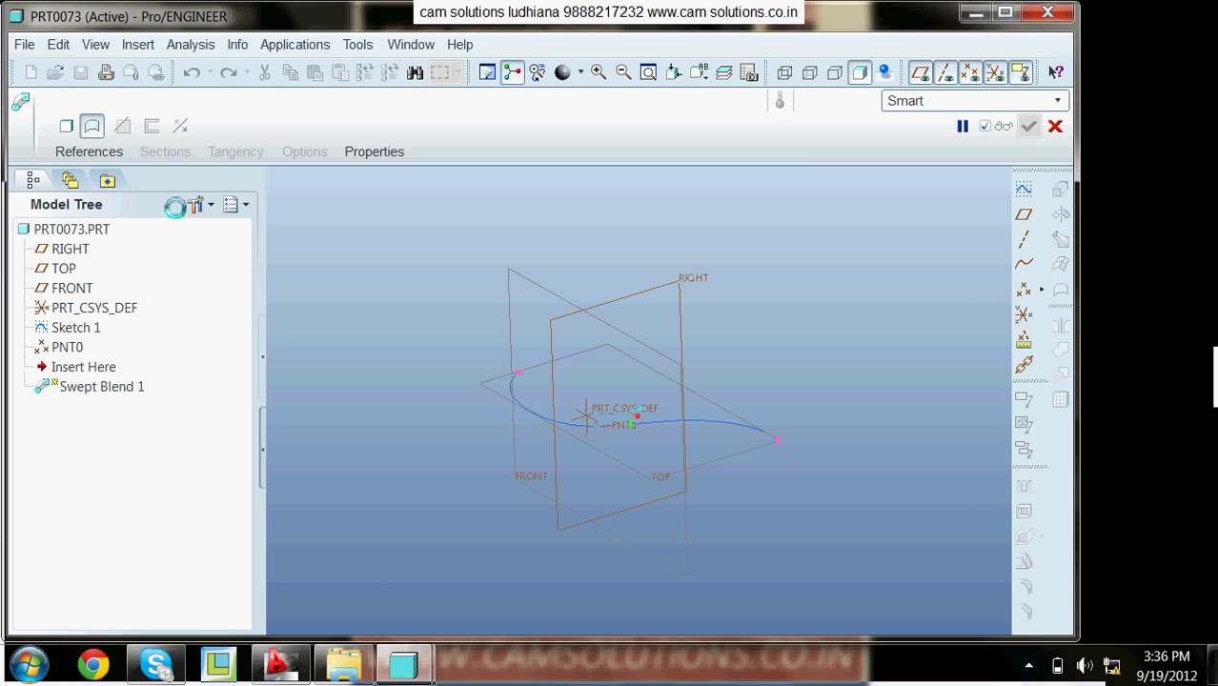
{"action": "left_click", "coordinate": [66, 127]}
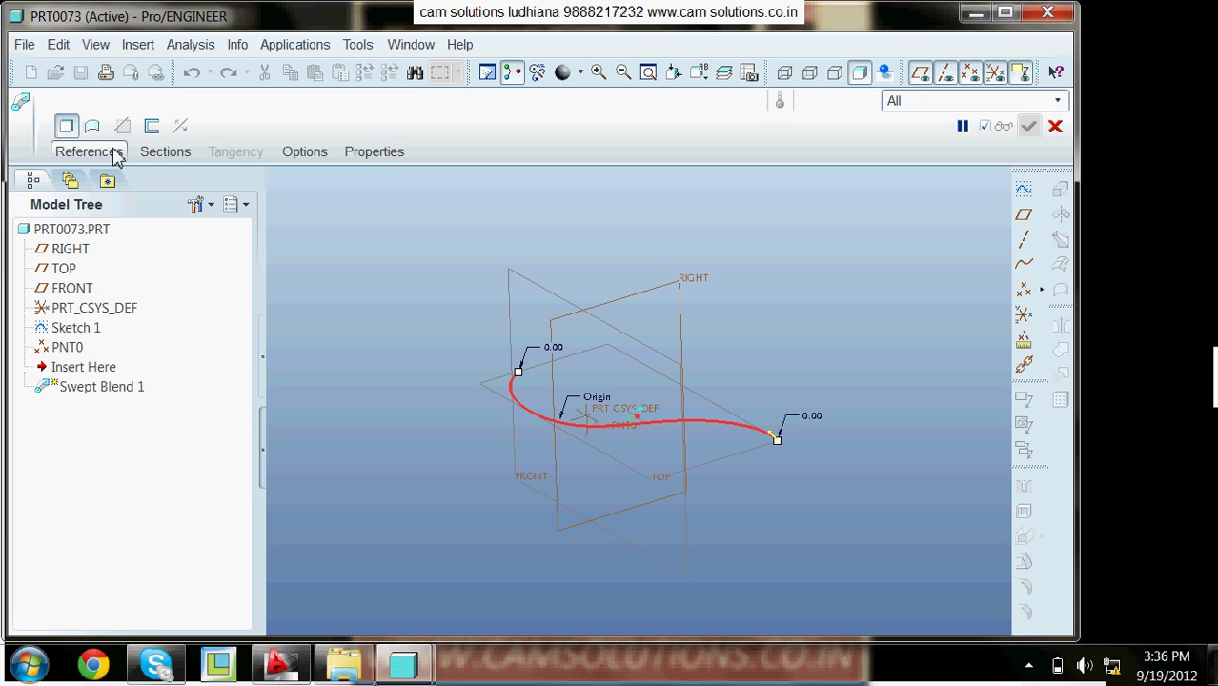
{"action": "left_click", "coordinate": [179, 156]}
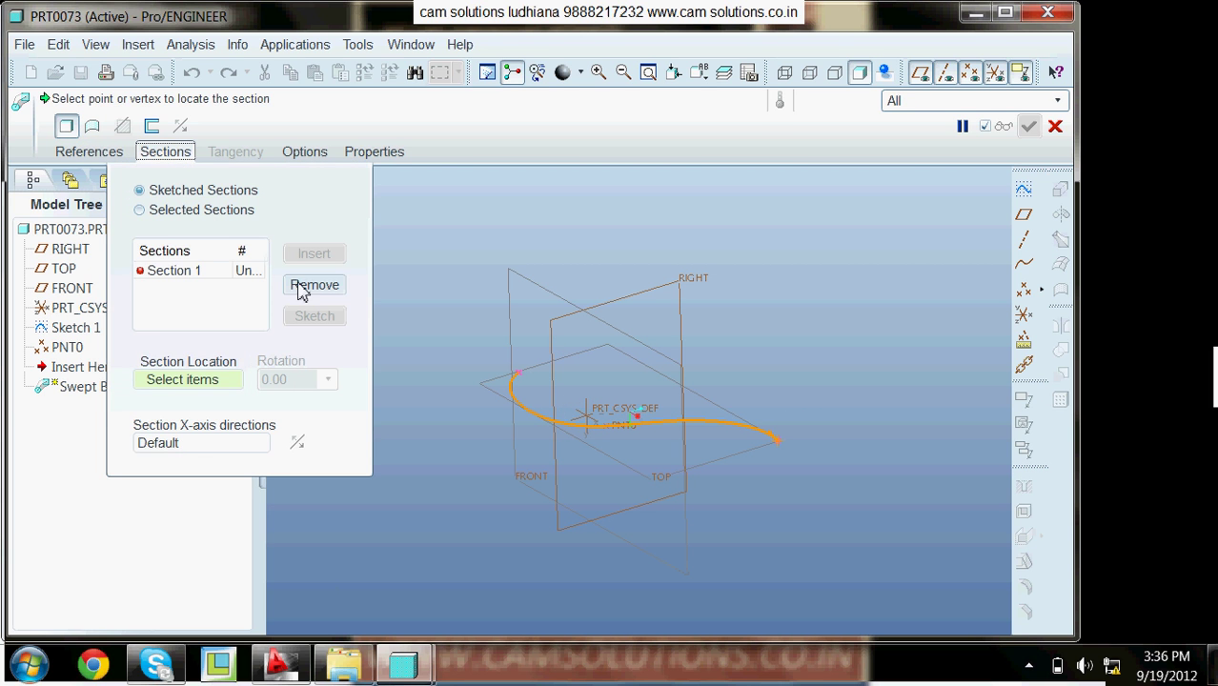
Locate the first section at the curve's end point and sketch a square about 233 wide around the section origin.
{"action": "left_click", "coordinate": [521, 382]}
{"action": "left_click", "coordinate": [315, 316]}
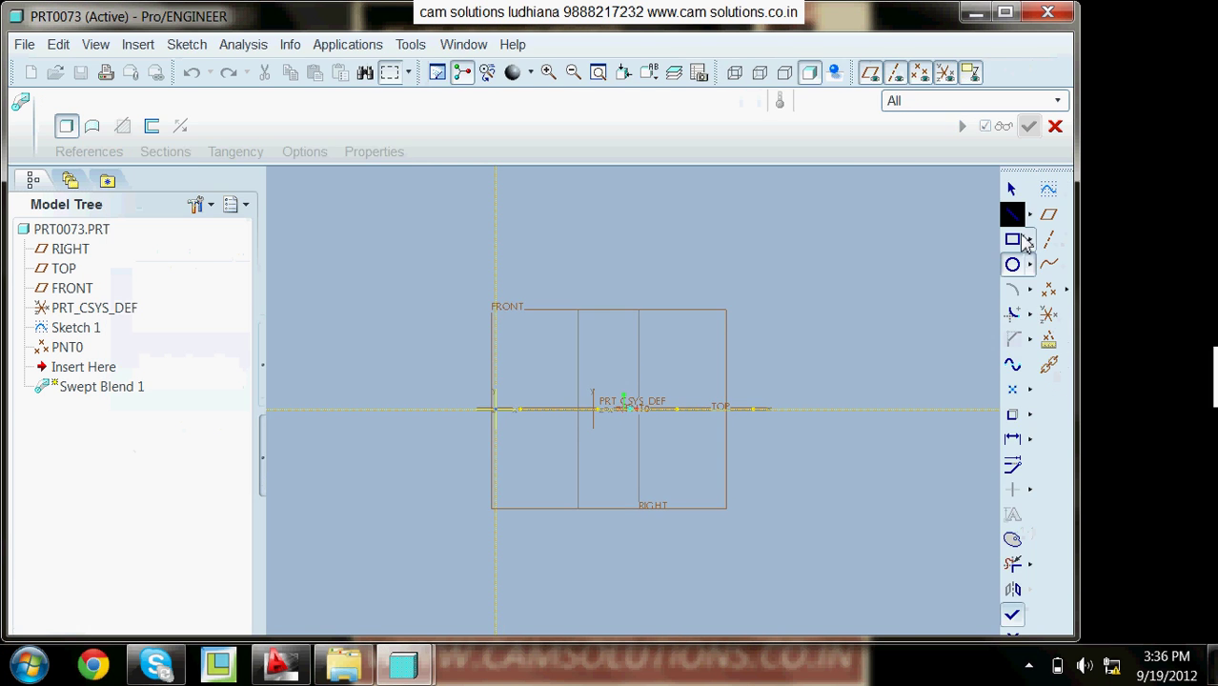
{"action": "left_click", "coordinate": [1015, 240]}
{"action": "left_click", "coordinate": [454, 364]}
{"action": "left_click", "coordinate": [539, 456]}
{"action": "left_click", "coordinate": [562, 475]}
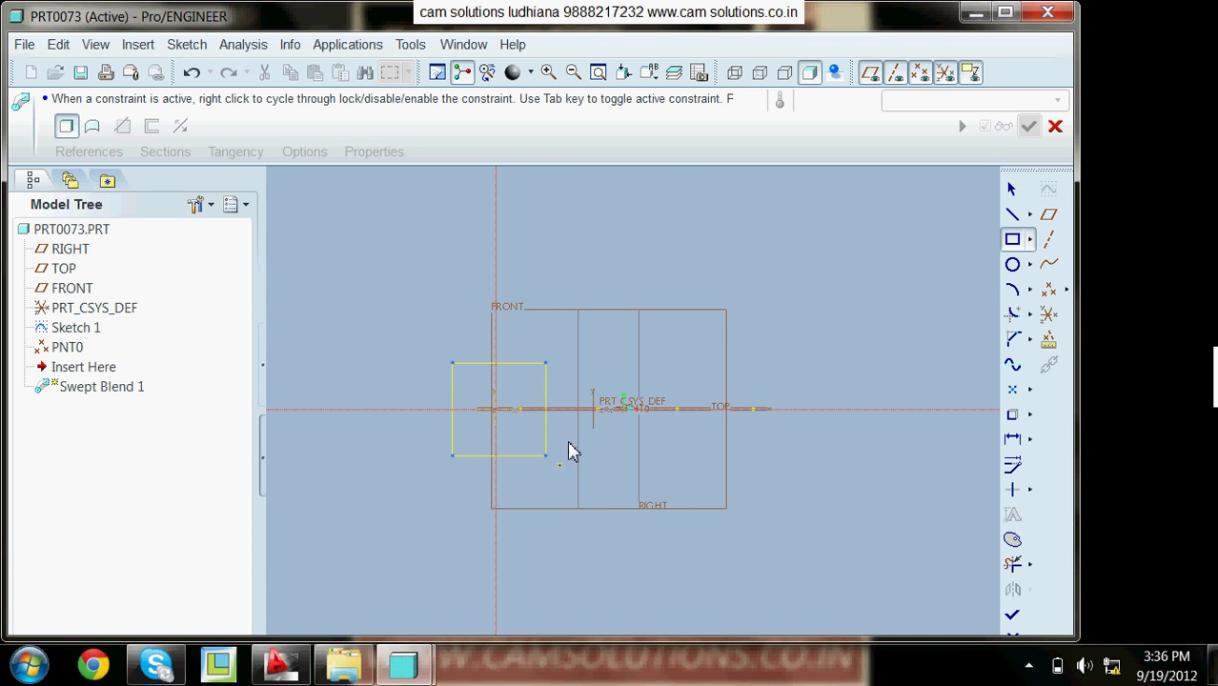
{"action": "middle_click", "coordinate": [690, 268]}
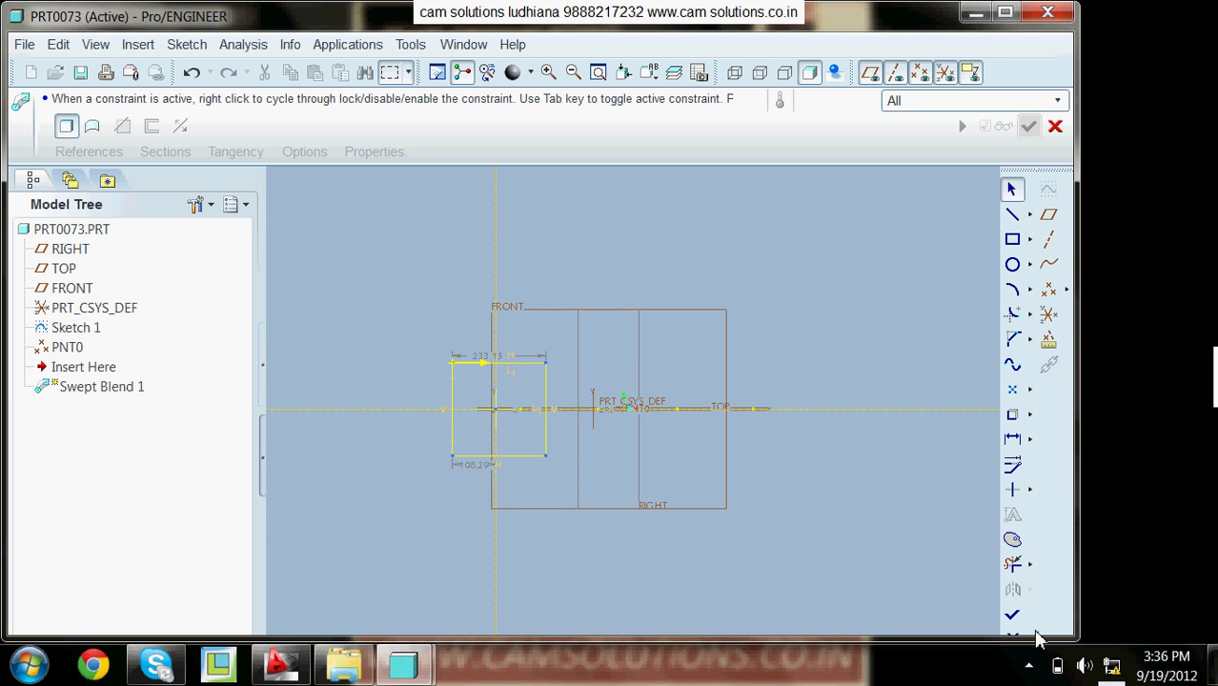
{"action": "left_click", "coordinate": [1013, 615]}
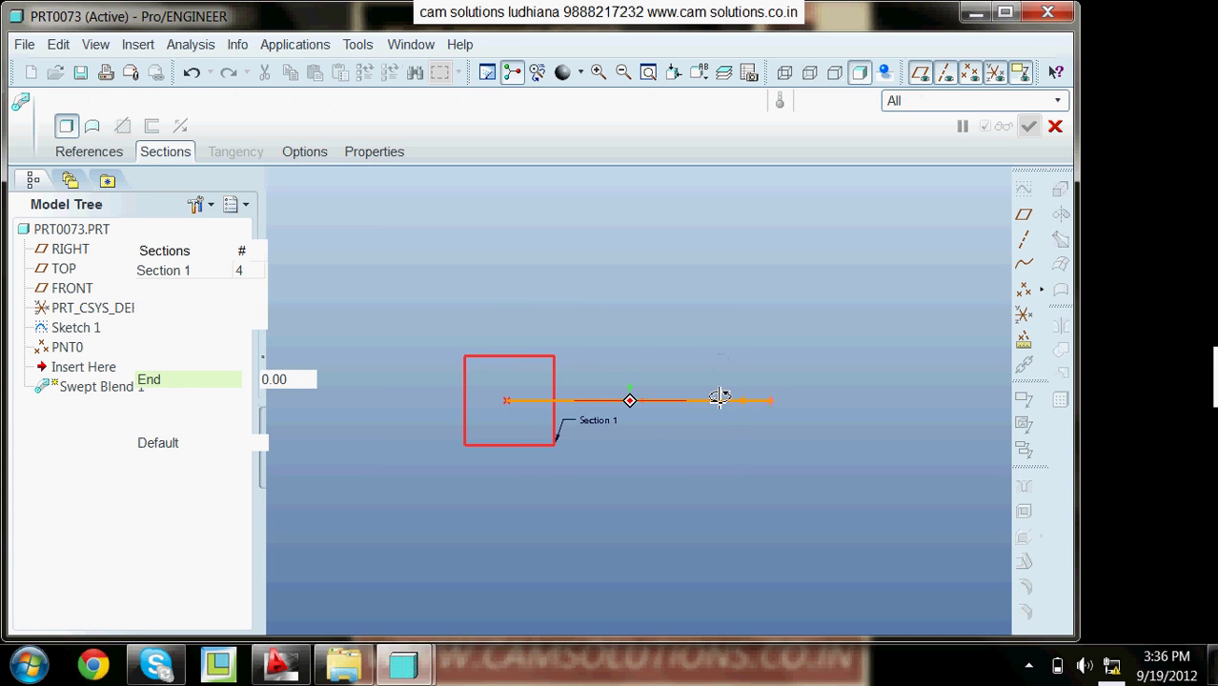
Insert a second section at the curve's start point and open its sketch.
{"action": "middle_click_drag", "start_coordinate": [715, 396], "coordinate": [720, 398]}
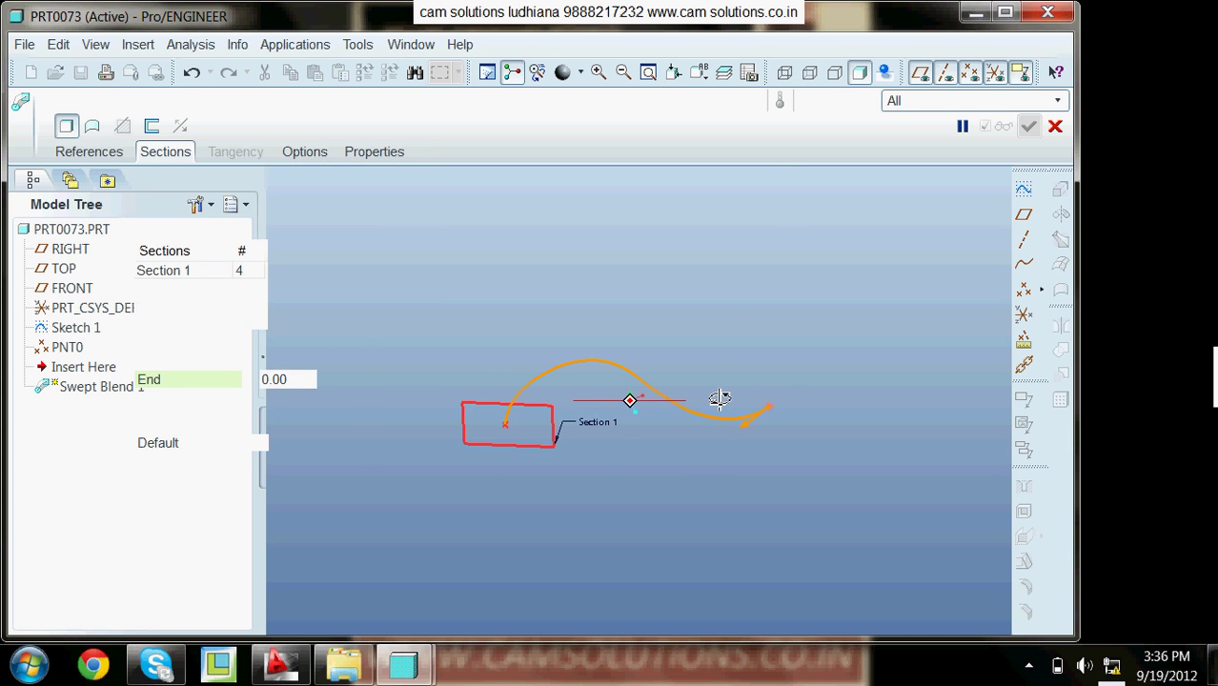
{"action": "left_click", "coordinate": [312, 254]}
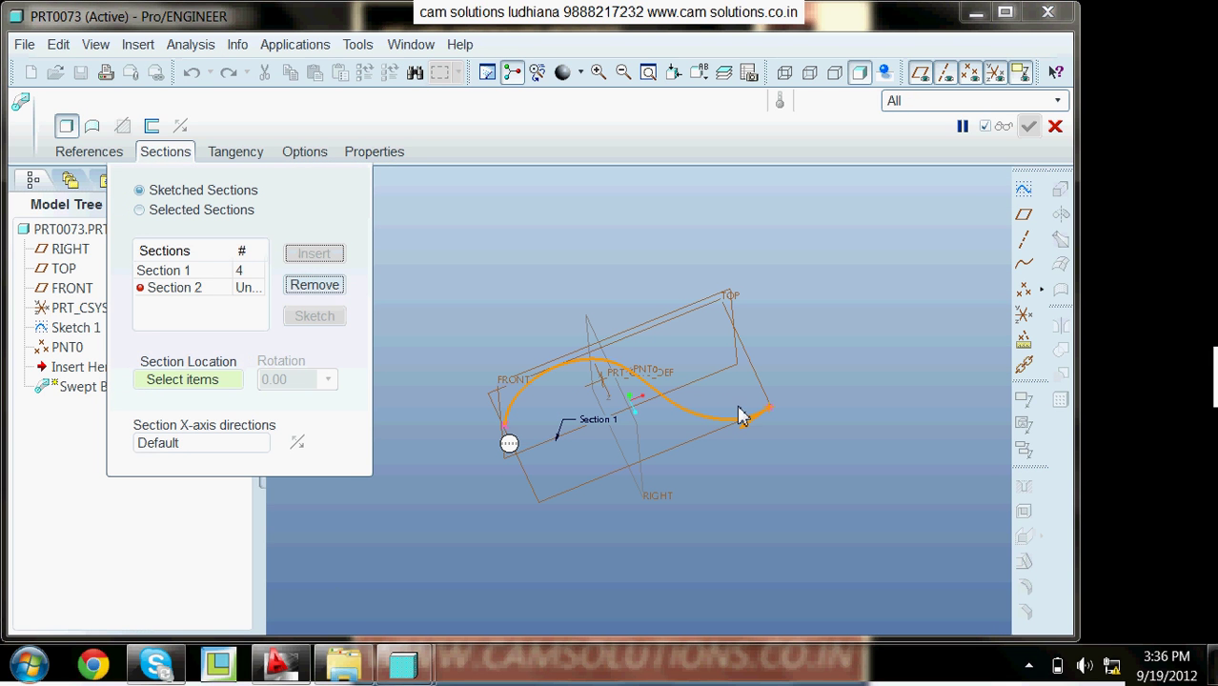
{"action": "left_click", "coordinate": [505, 420]}
{"action": "left_click", "coordinate": [327, 318]}
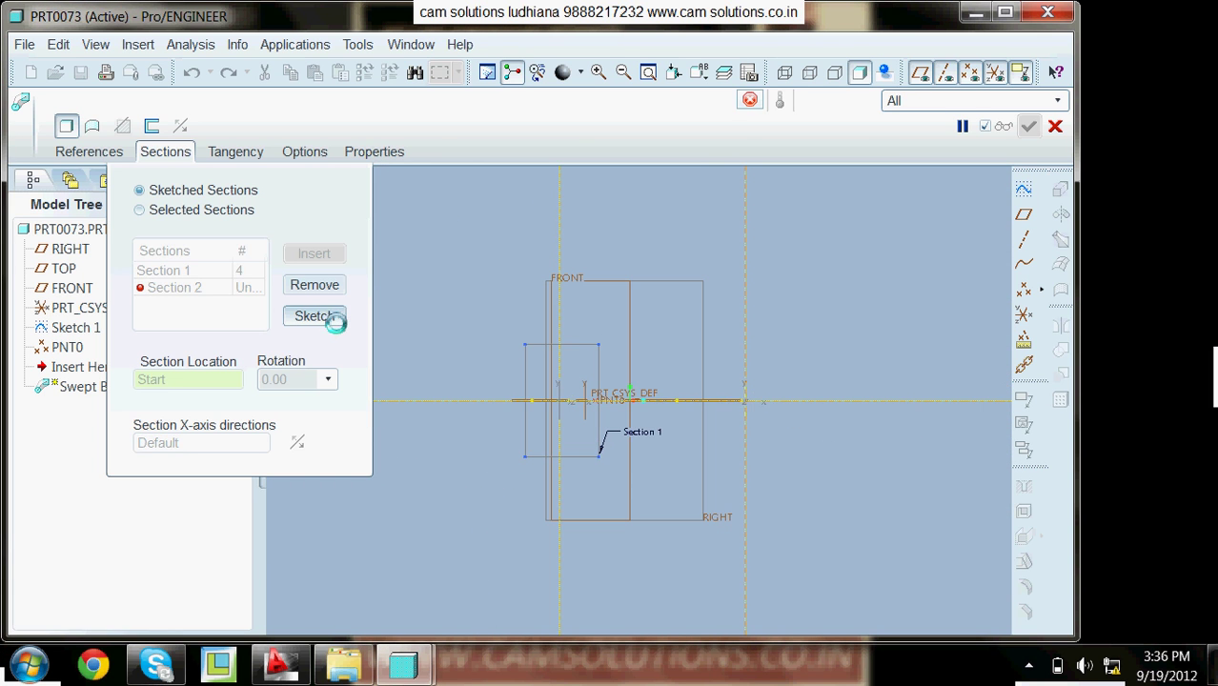